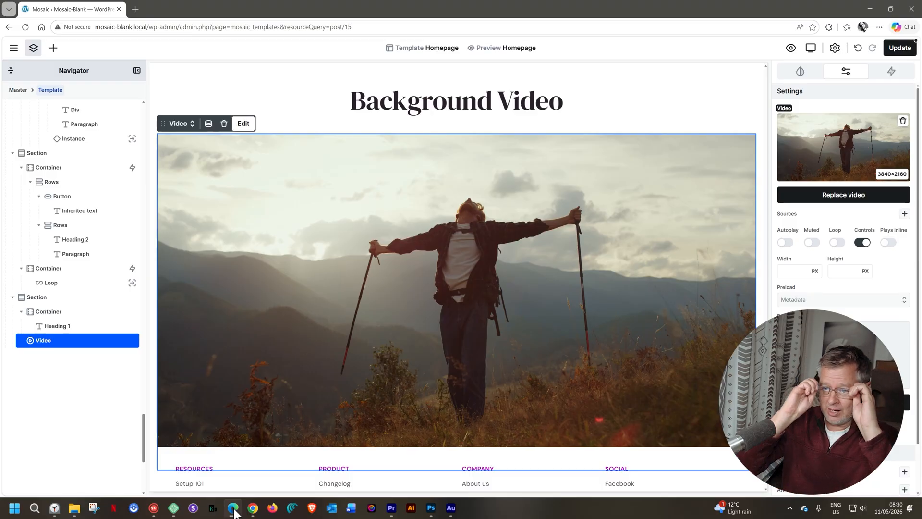
Delete the existing video and place a new Video element directly in the Background Video section.
{"action": "right_click", "coordinate": [451, 229]}
{"action": "left_click", "coordinate": [494, 332]}
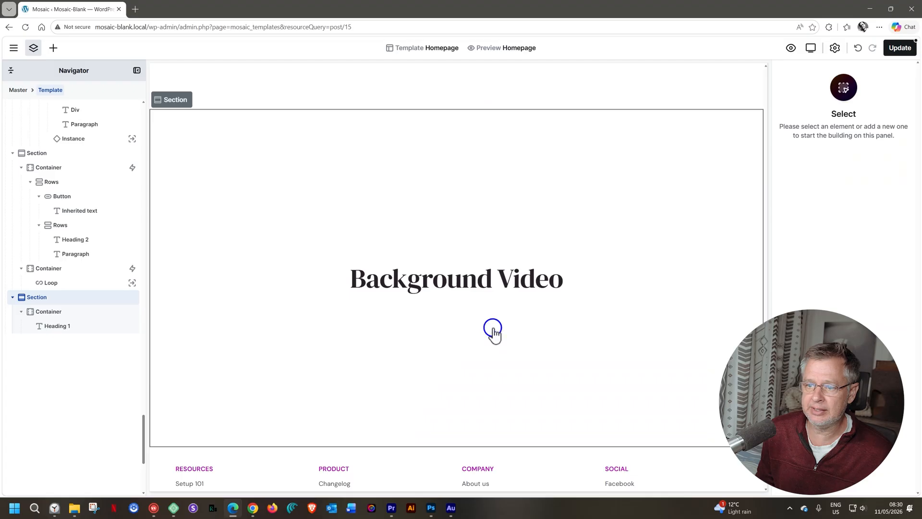
{"action": "left_click", "coordinate": [55, 48]}
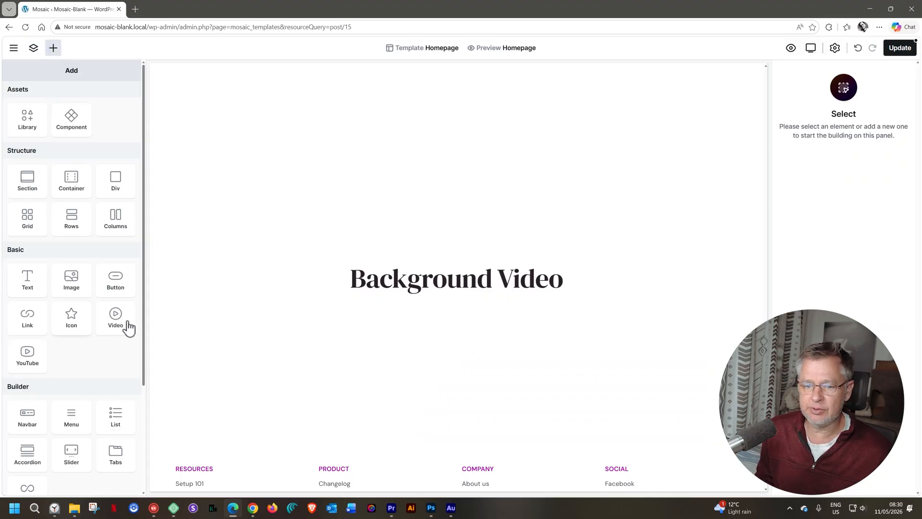
{"action": "left_click_drag", "start_coordinate": [116, 324], "coordinate": [248, 325]}
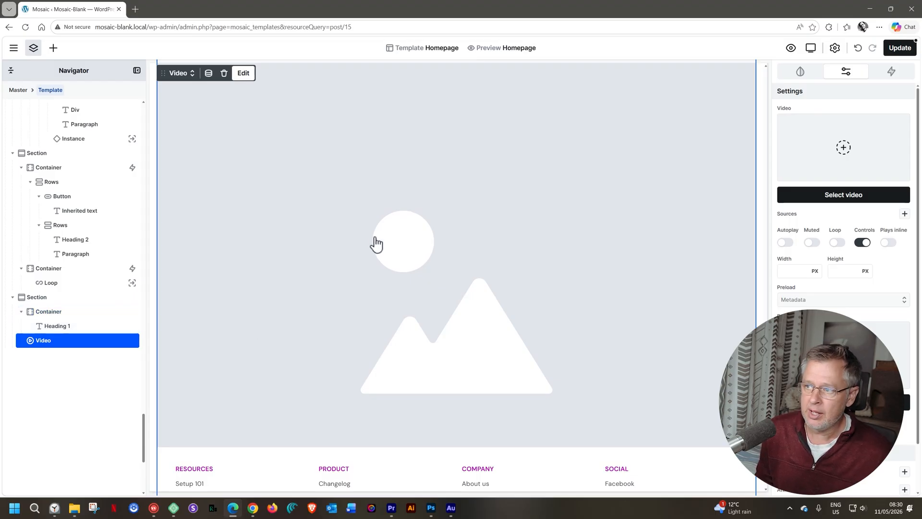
Assign Nature.mp4 from the media library to the new Video element.
{"action": "left_click", "coordinate": [799, 72]}
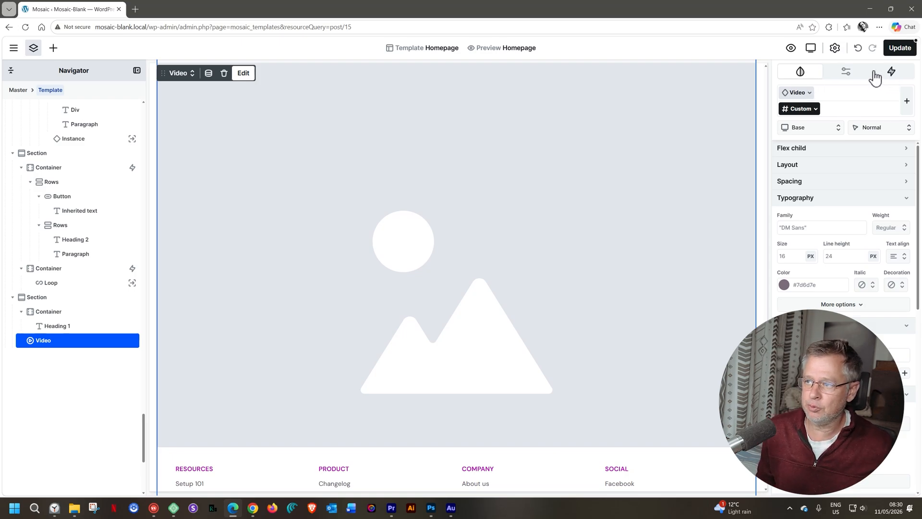
{"action": "left_click", "coordinate": [846, 72]}
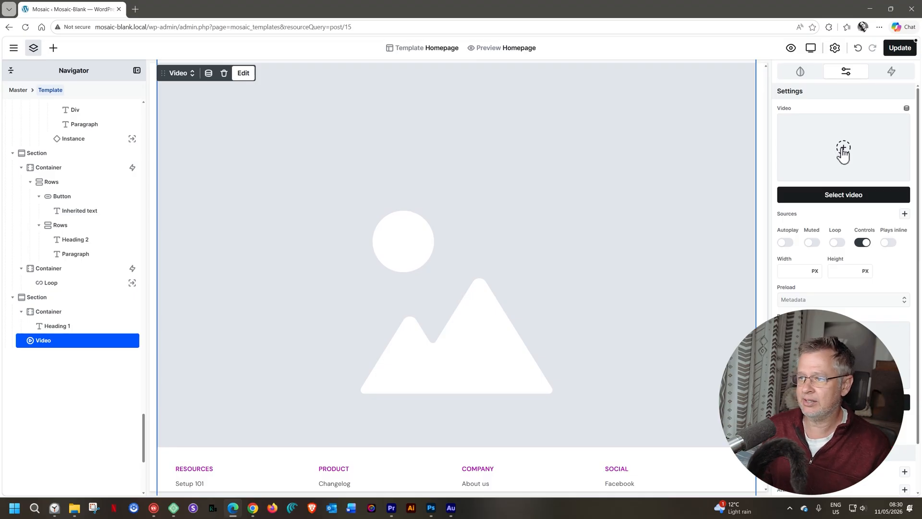
{"action": "left_click", "coordinate": [843, 150]}
{"action": "left_click", "coordinate": [132, 152]}
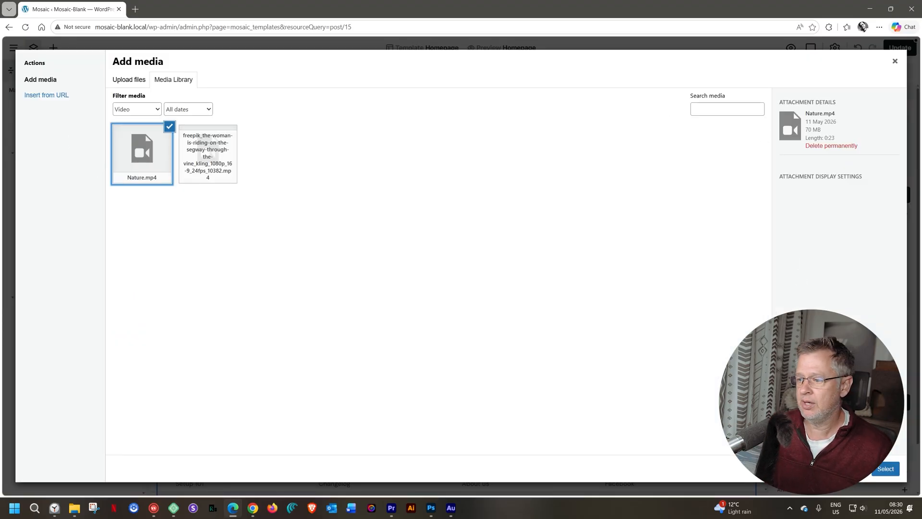
{"action": "left_click", "coordinate": [887, 472]}
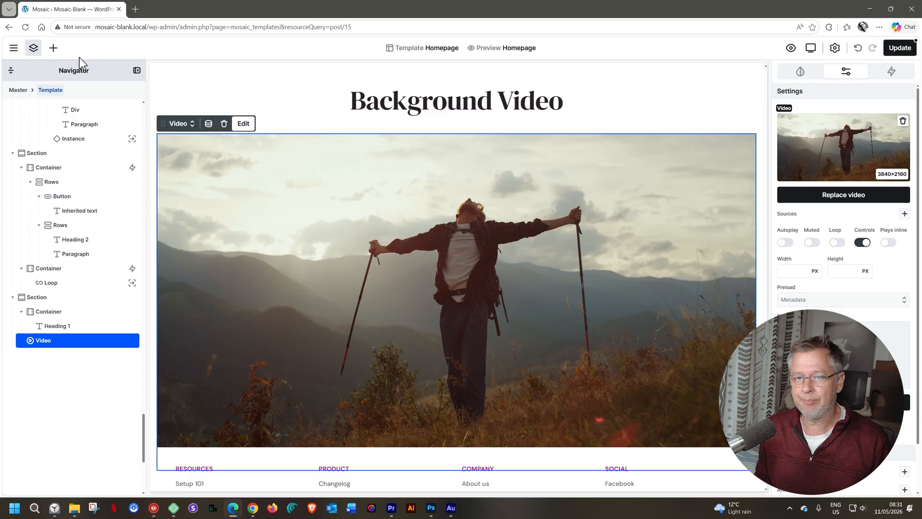
Examine the available elements and how the Background Video section nests its container and heading.
{"action": "left_click", "coordinate": [51, 50]}
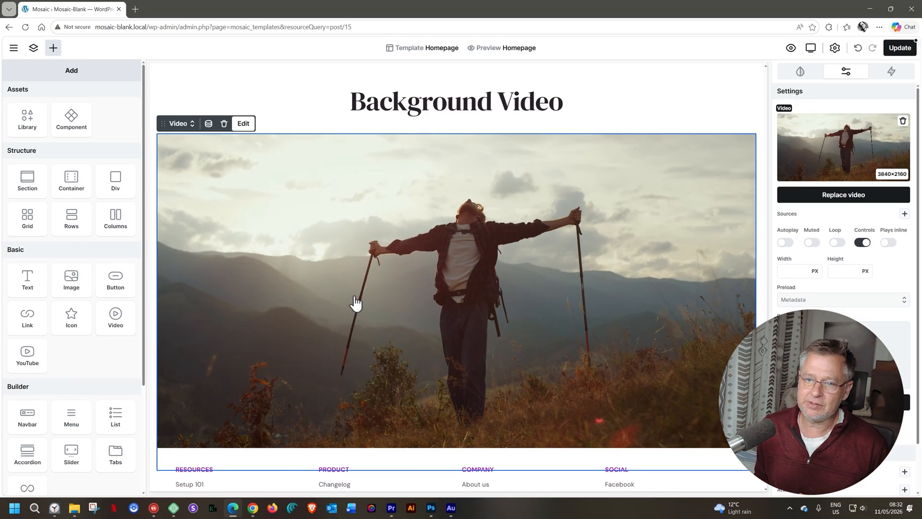
{"action": "scroll", "coordinate": [708, 206], "scroll_direction": "up", "scroll_amount": 3}
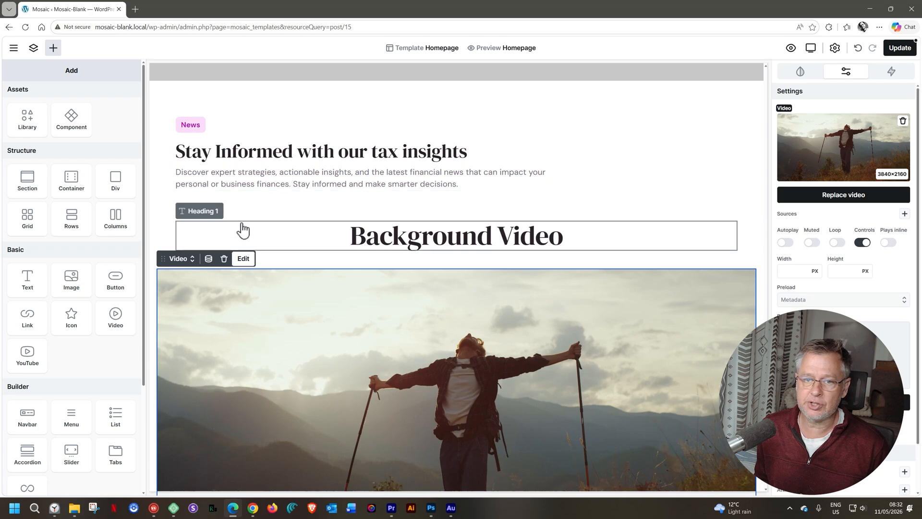
{"action": "left_click", "coordinate": [34, 48]}
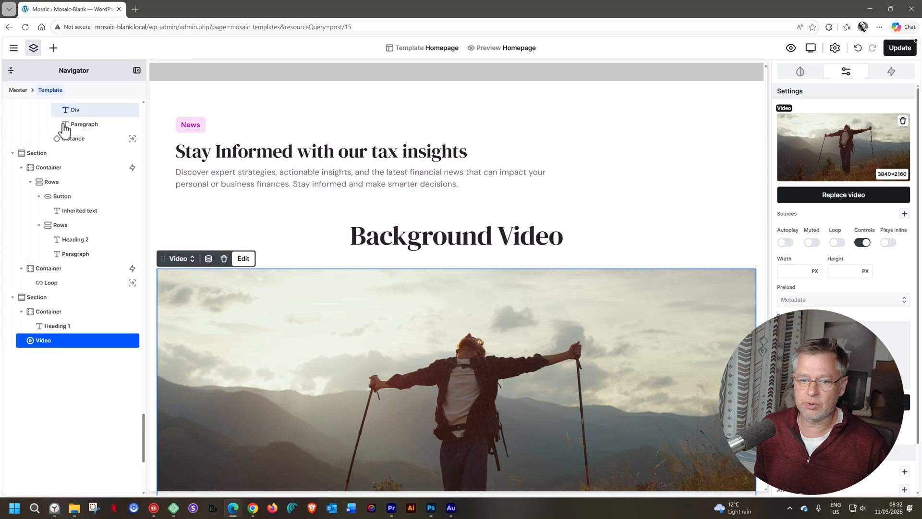
{"action": "left_click", "coordinate": [28, 299]}
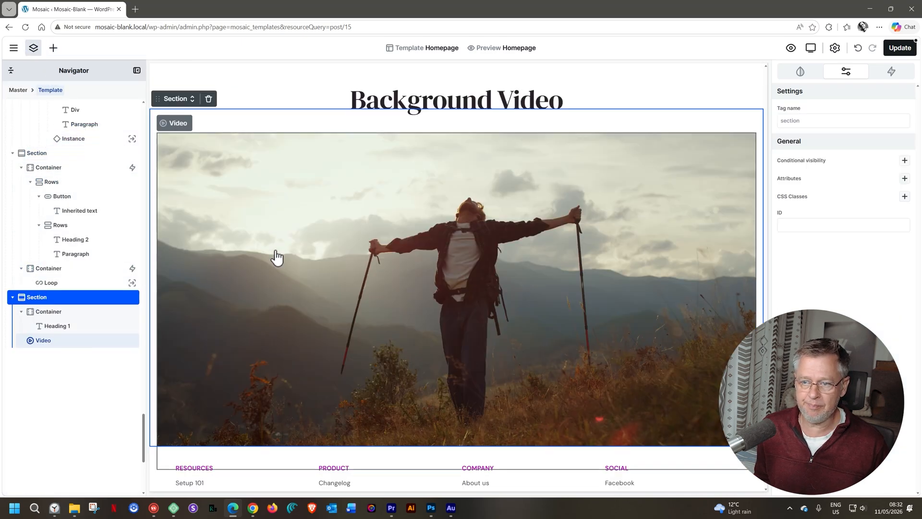
{"action": "left_click", "coordinate": [57, 312]}
{"action": "scroll", "coordinate": [189, 267], "scroll_direction": "up", "scroll_amount": 3}
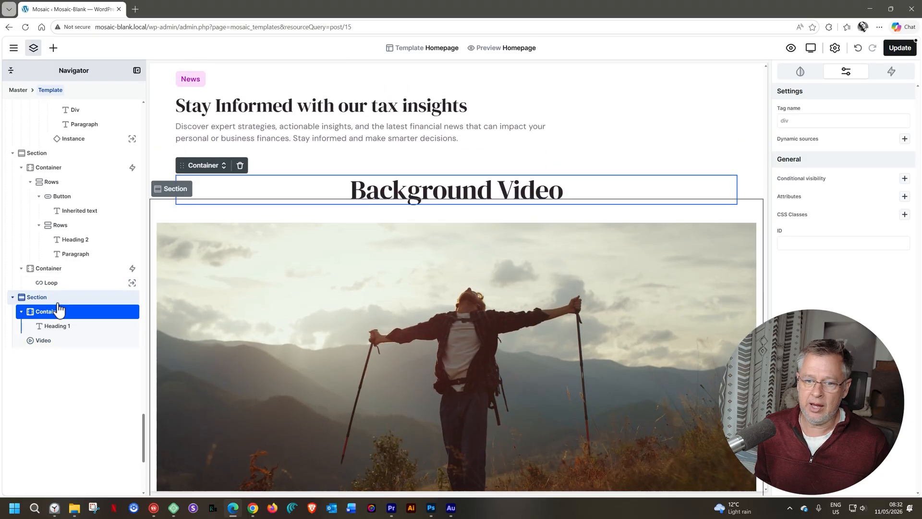
{"action": "left_click", "coordinate": [56, 327]}
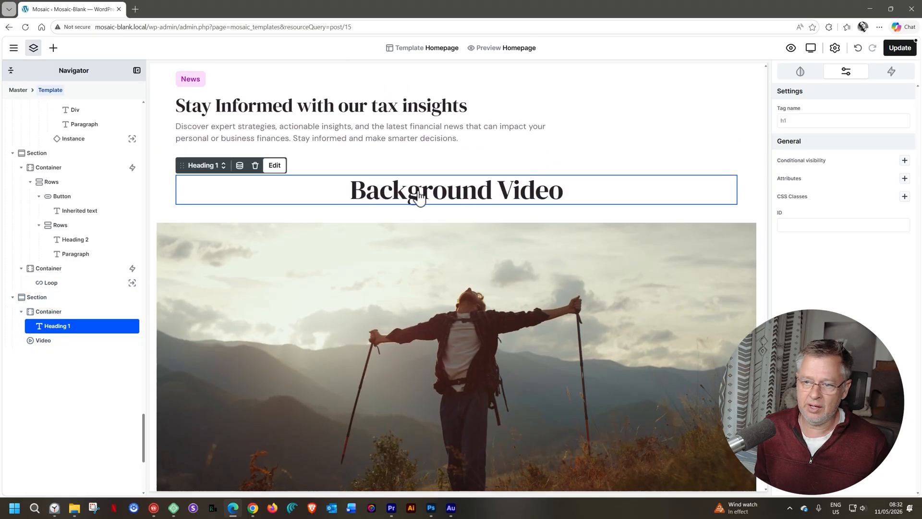
{"action": "scroll", "coordinate": [473, 199], "scroll_direction": "down", "scroll_amount": 2}
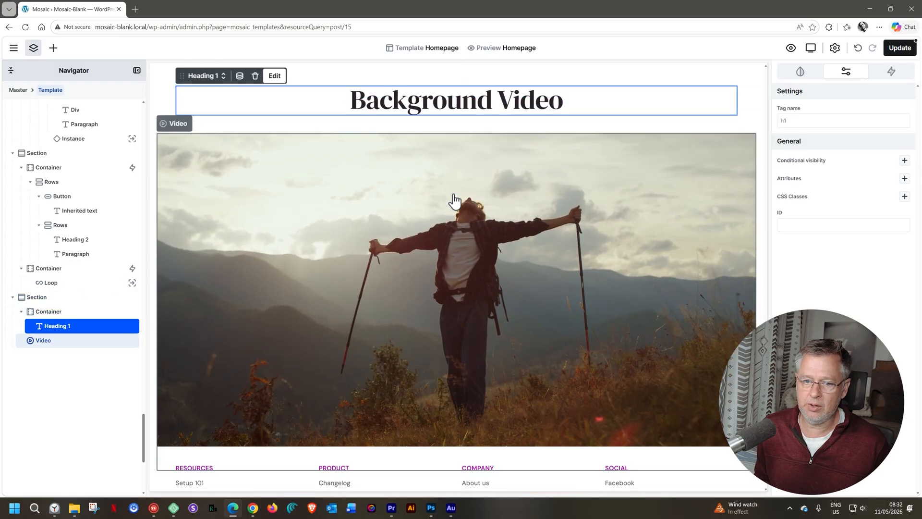
Delete the Video element that sits directly in the Background Video section.
{"action": "left_click", "coordinate": [65, 342]}
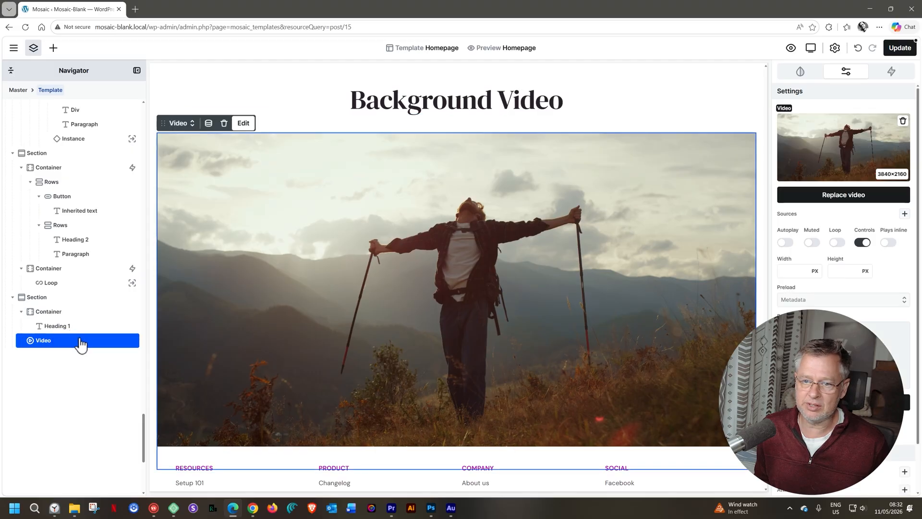
{"action": "right_click", "coordinate": [386, 232]}
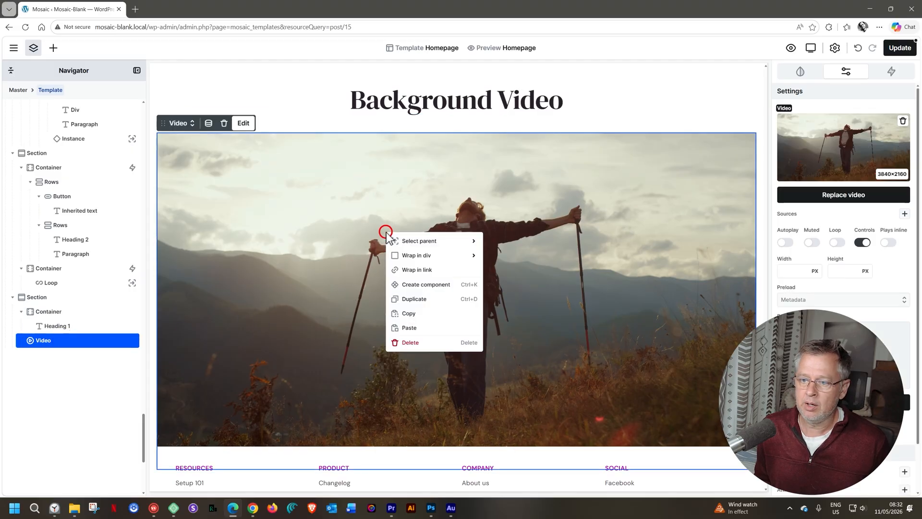
{"action": "left_click", "coordinate": [409, 343]}
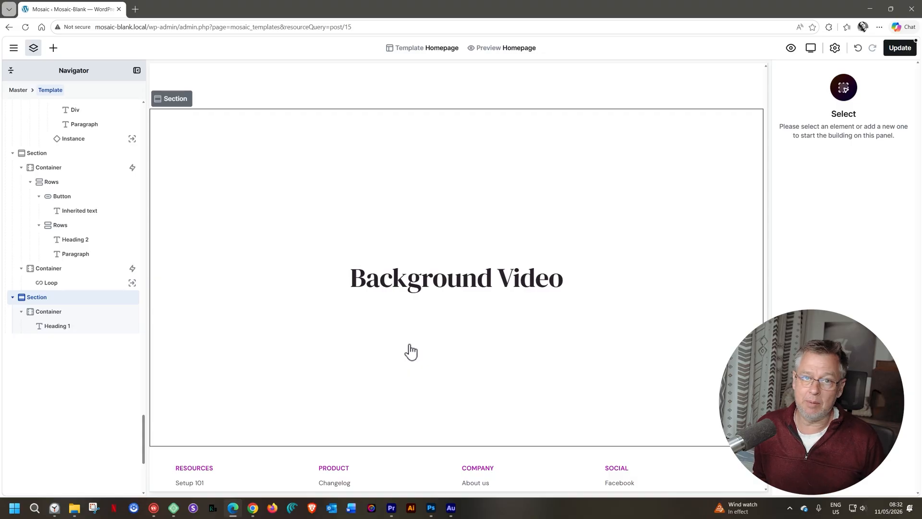
Try an image background layer on the Background Video section and remove it again.
{"action": "left_click", "coordinate": [671, 134]}
{"action": "left_click", "coordinate": [799, 73]}
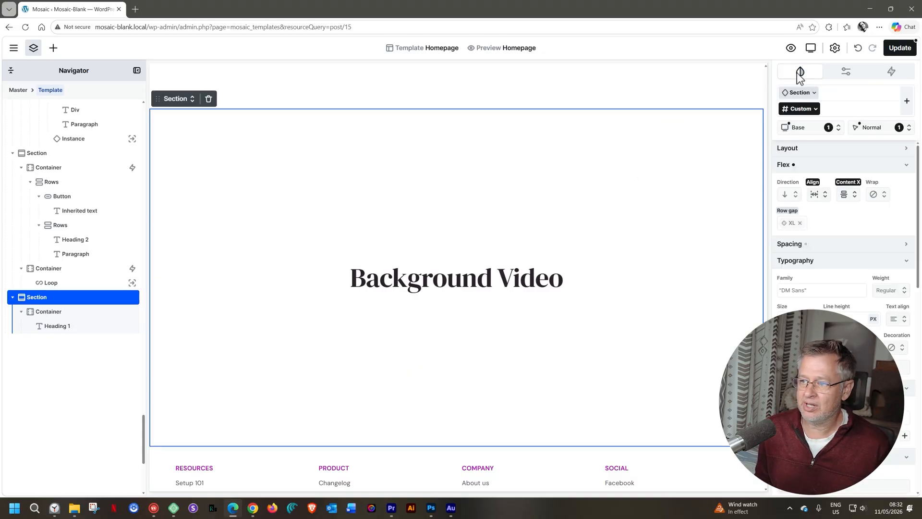
{"action": "scroll", "coordinate": [806, 394], "scroll_direction": "down", "scroll_amount": 1}
{"action": "scroll", "coordinate": [806, 394], "scroll_direction": "down", "scroll_amount": 4}
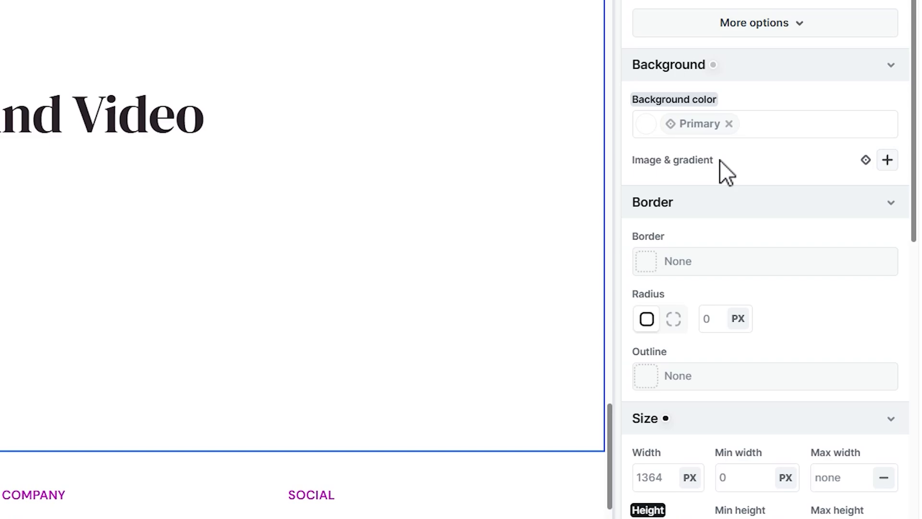
{"action": "left_click", "coordinate": [887, 160]}
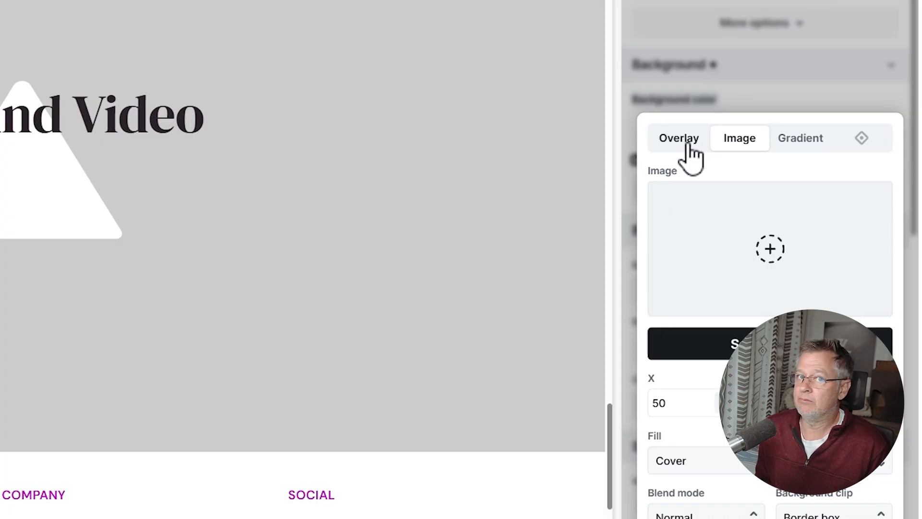
{"action": "left_click", "coordinate": [831, 98]}
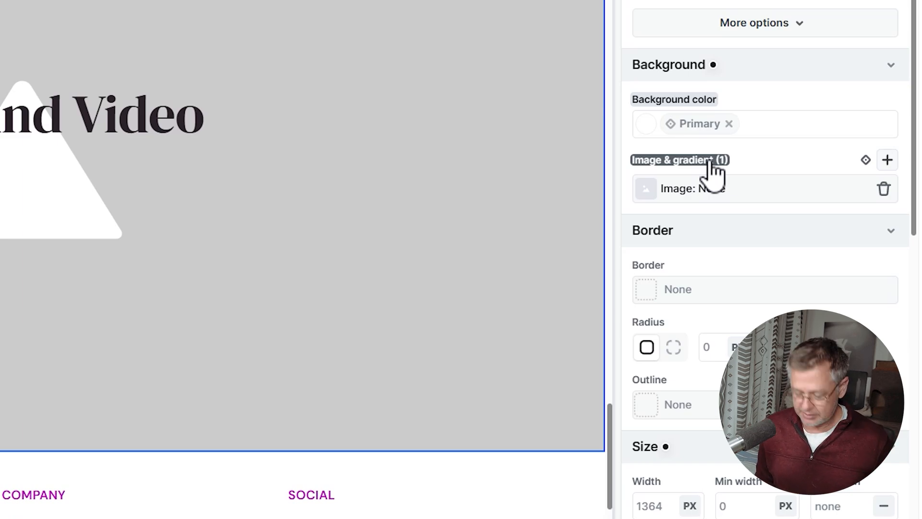
{"action": "left_click", "coordinate": [709, 160], "text": "alt"}
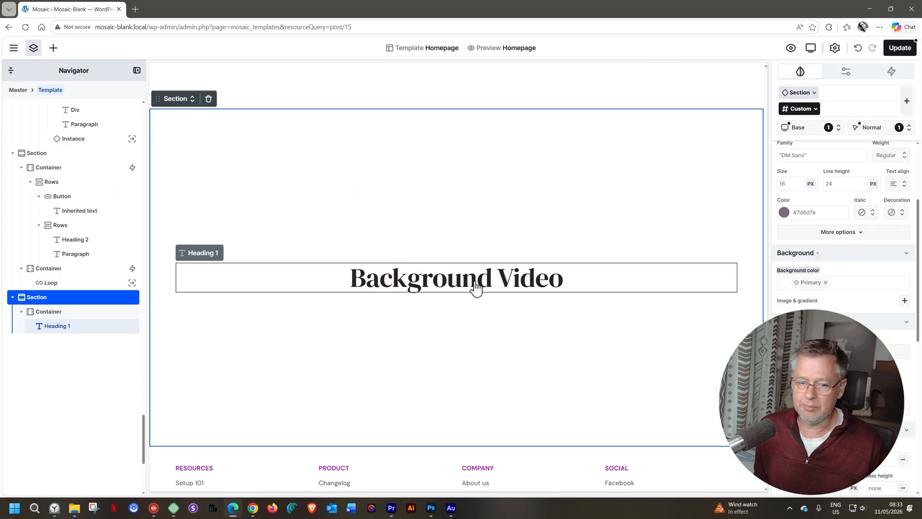
Add a Video element below the Background Video heading, inside the same container.
{"action": "left_click", "coordinate": [476, 288]}
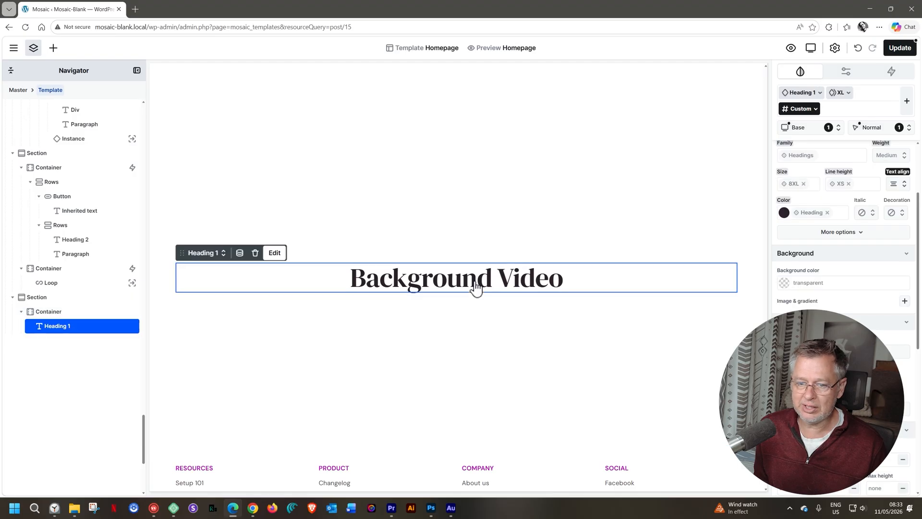
{"action": "left_click", "coordinate": [53, 48]}
{"action": "left_click", "coordinate": [118, 323]}
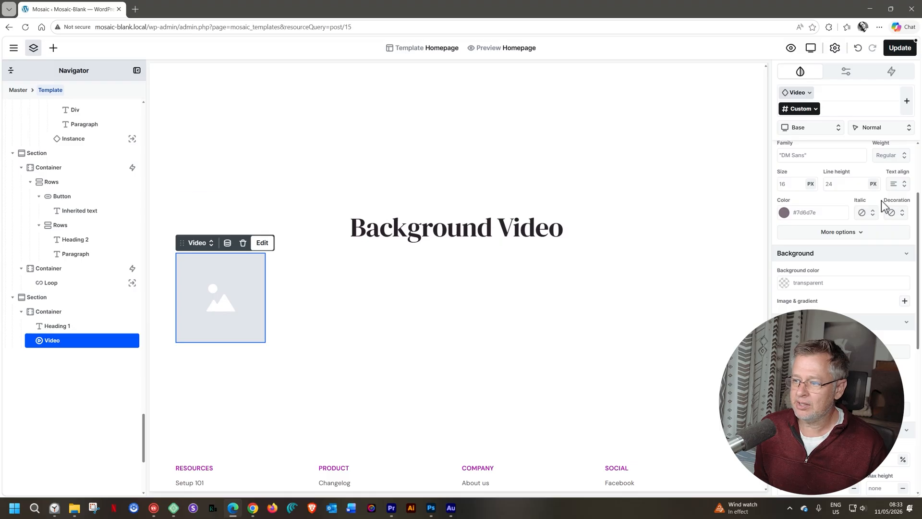
Assign Nature.mp4 from the media library to the container's Video element and save the template.
{"action": "scroll", "coordinate": [896, 245], "scroll_direction": "up", "scroll_amount": 1}
{"action": "scroll", "coordinate": [892, 245], "scroll_direction": "up", "scroll_amount": 3}
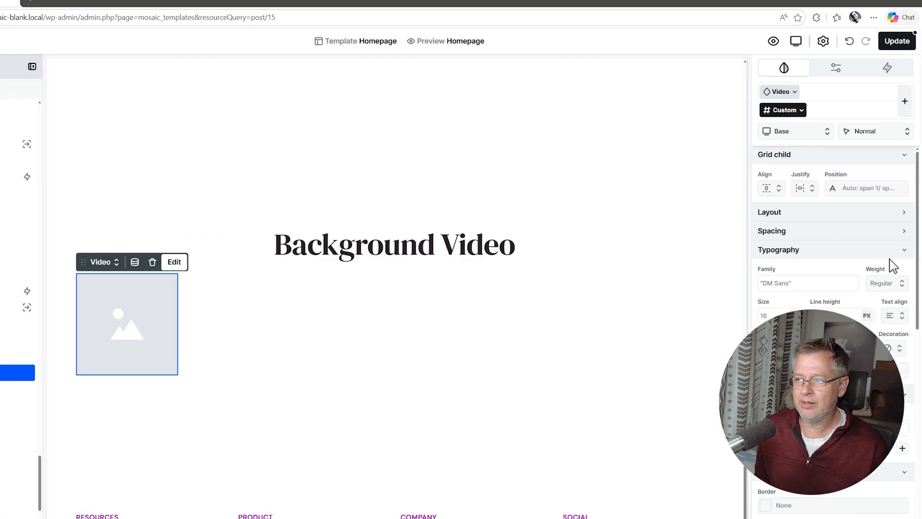
{"action": "left_click", "coordinate": [854, 71]}
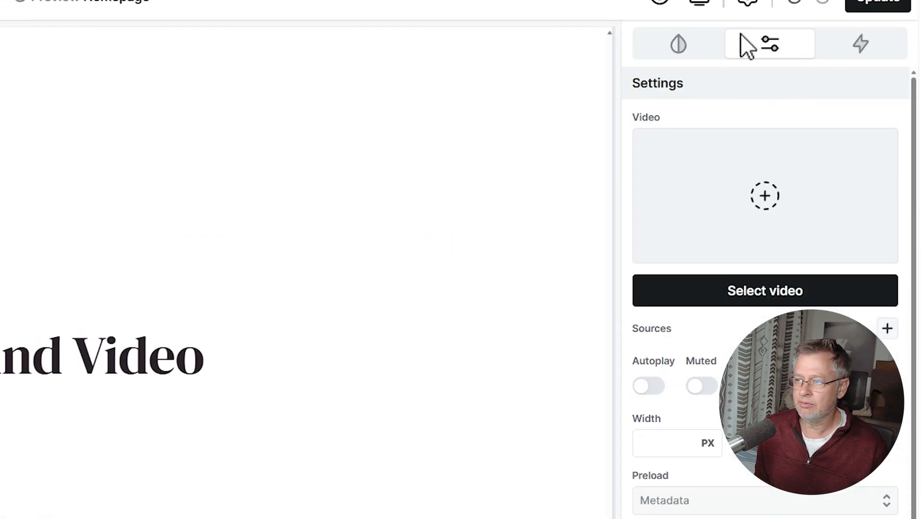
{"action": "left_click", "coordinate": [768, 201]}
{"action": "left_click", "coordinate": [141, 151]}
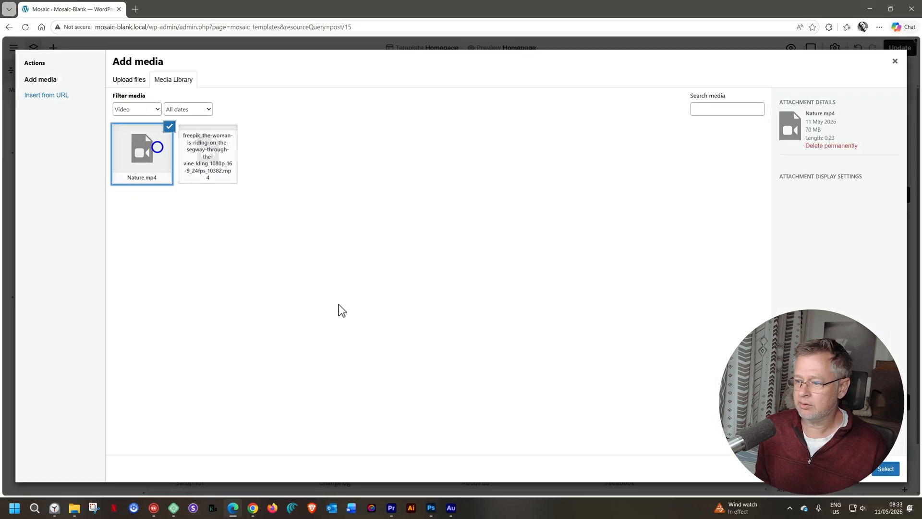
{"action": "left_click", "coordinate": [885, 469]}
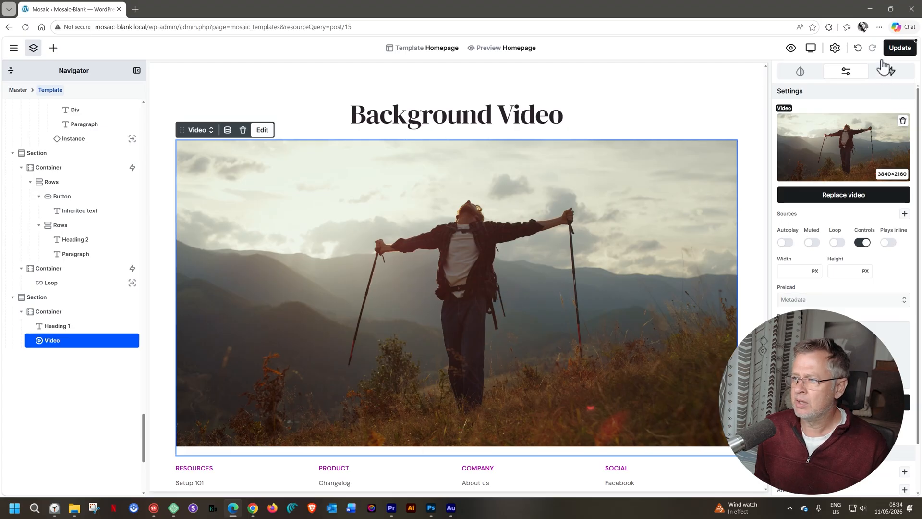
{"action": "left_click", "coordinate": [896, 51]}
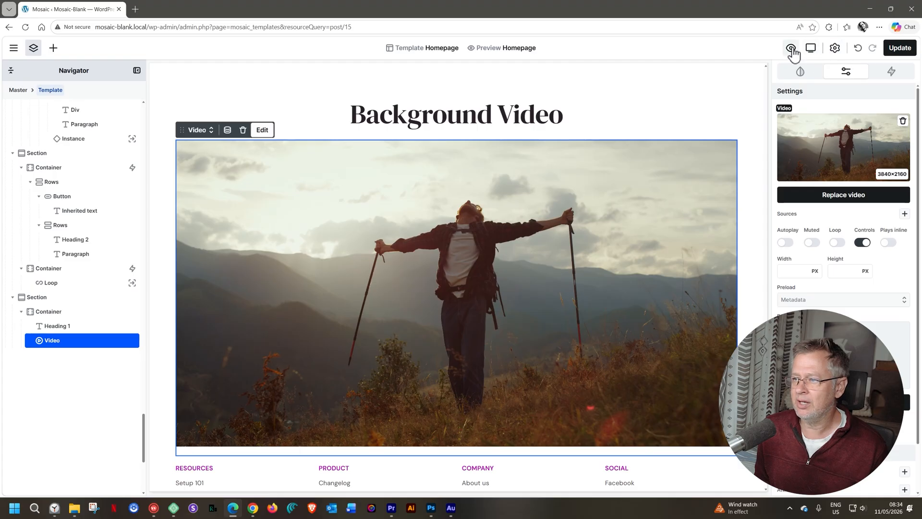
Preview the homepage, play the video under the Background Video heading, and return to the editor.
{"action": "left_click", "coordinate": [791, 48]}
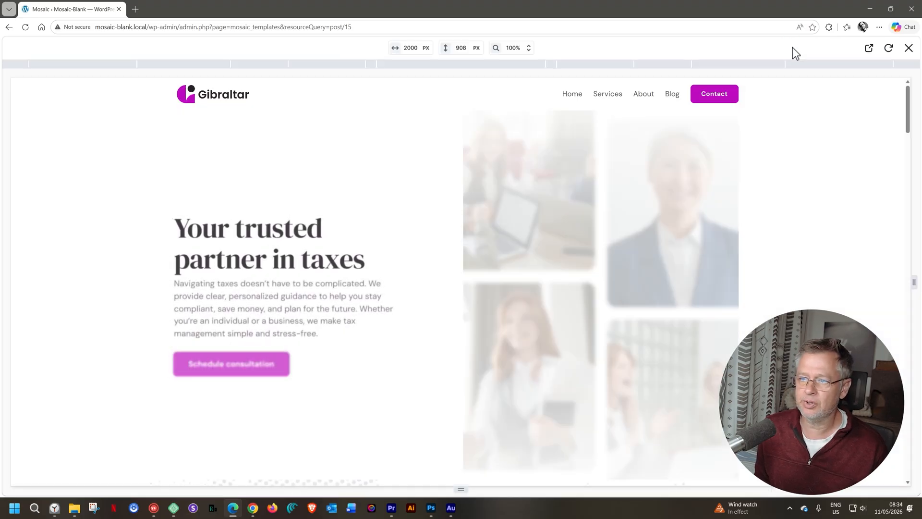
{"action": "scroll", "coordinate": [839, 181], "scroll_direction": "down", "scroll_amount": 20}
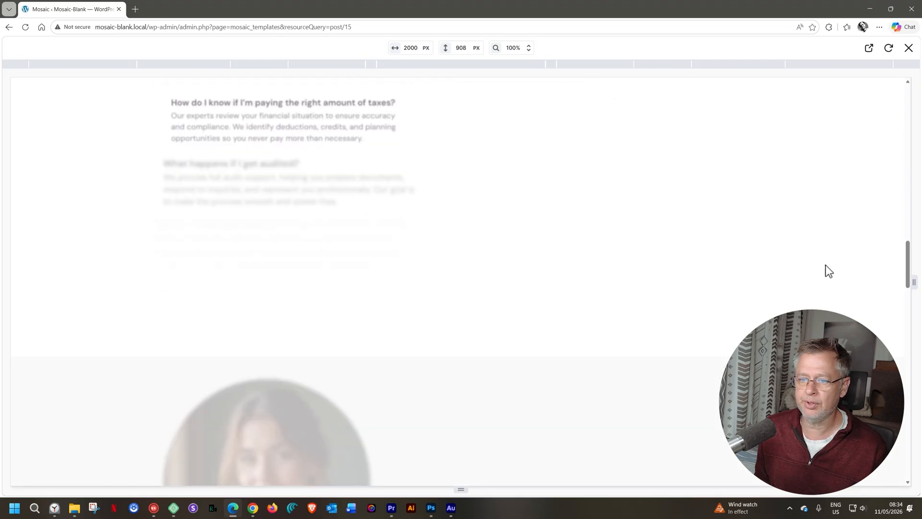
{"action": "scroll", "coordinate": [825, 265], "scroll_direction": "down", "scroll_amount": 15}
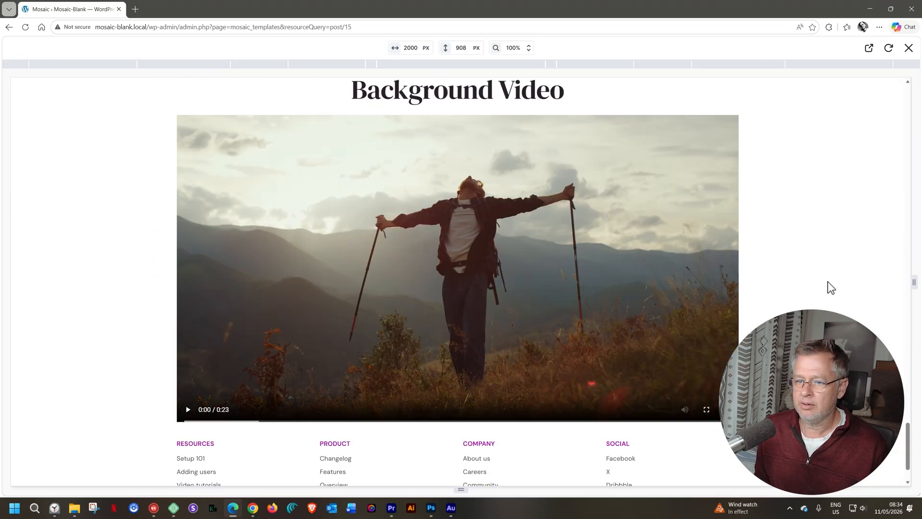
{"action": "left_click", "coordinate": [187, 409]}
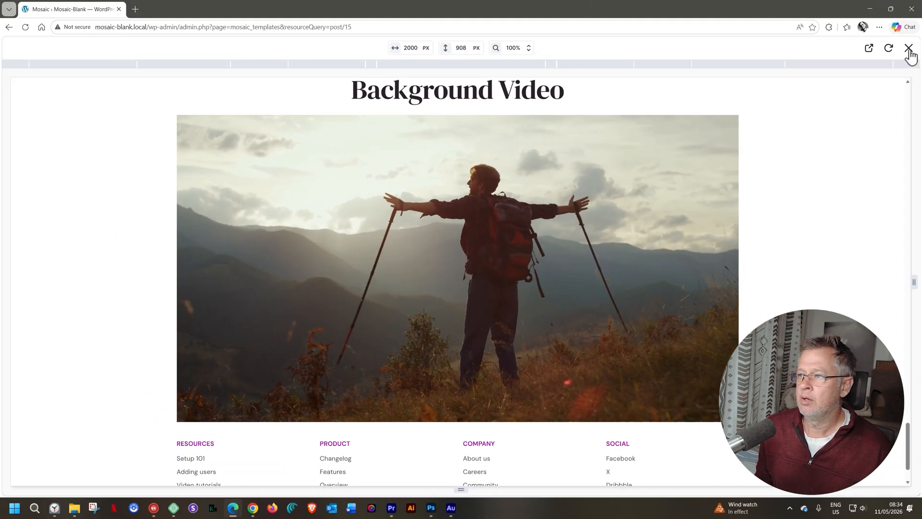
{"action": "left_click", "coordinate": [908, 48]}
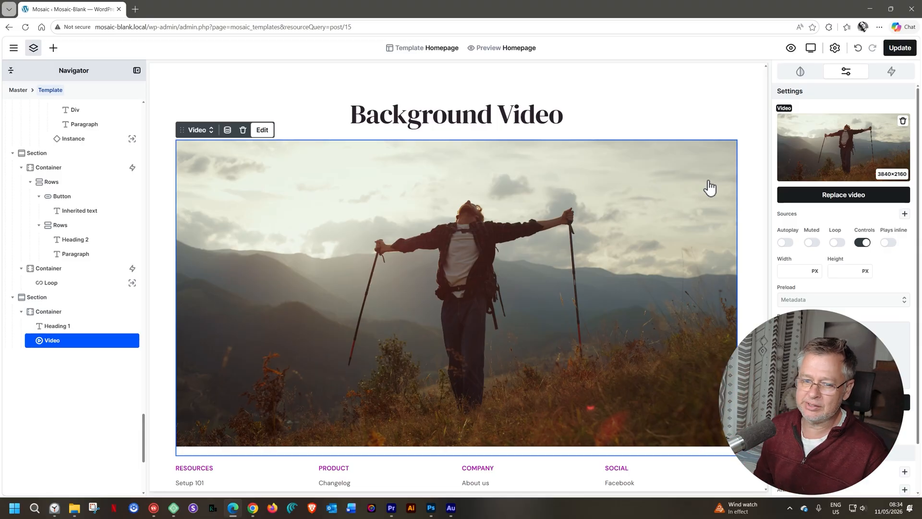
Set the z-index of the section holding the Background Video heading to 1, keeping its relative position.
{"action": "left_click", "coordinate": [37, 297]}
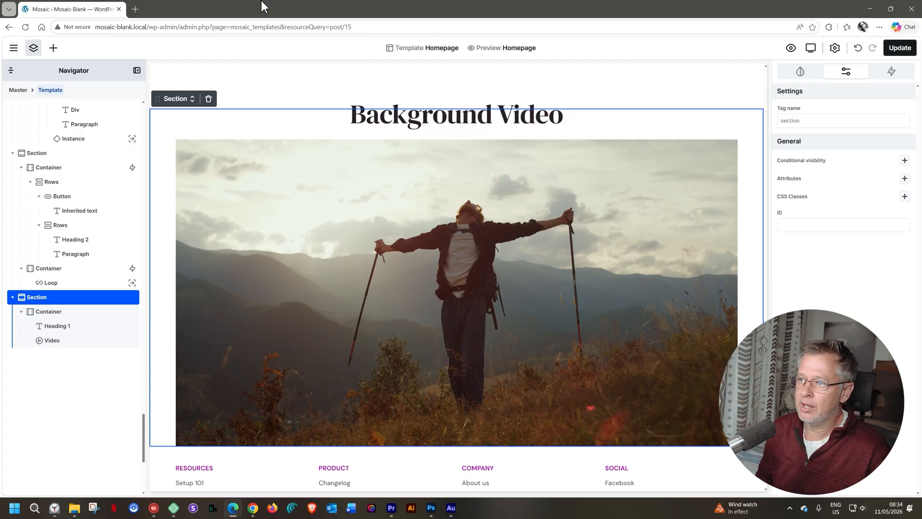
{"action": "left_click", "coordinate": [801, 72]}
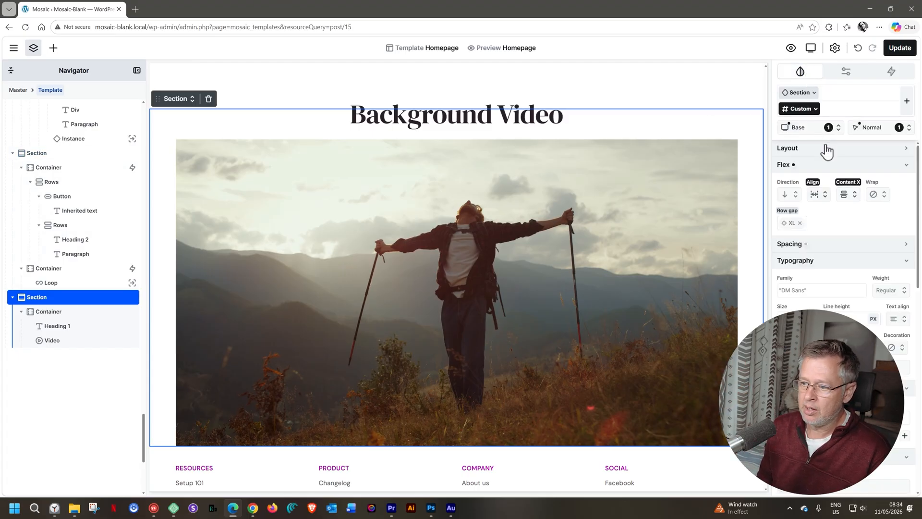
{"action": "scroll", "coordinate": [834, 192], "scroll_direction": "down", "scroll_amount": 10}
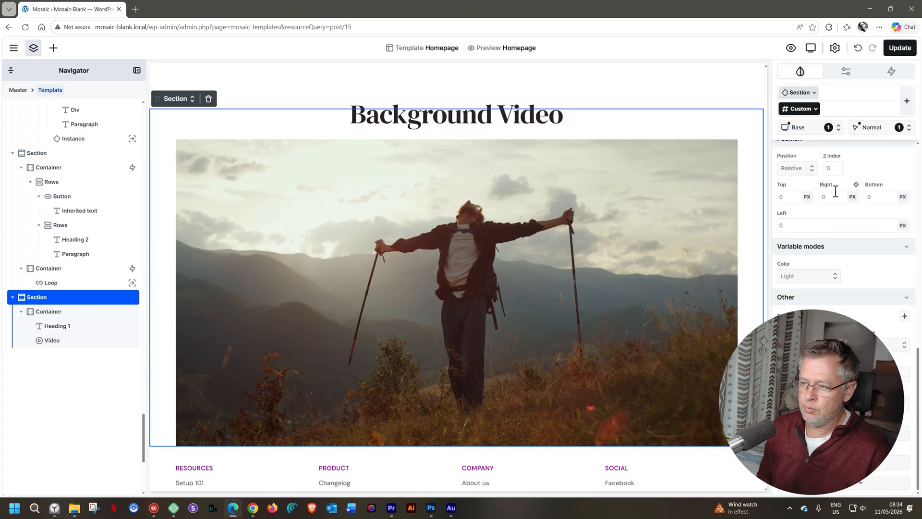
{"action": "scroll", "coordinate": [817, 216], "scroll_direction": "up", "scroll_amount": 2}
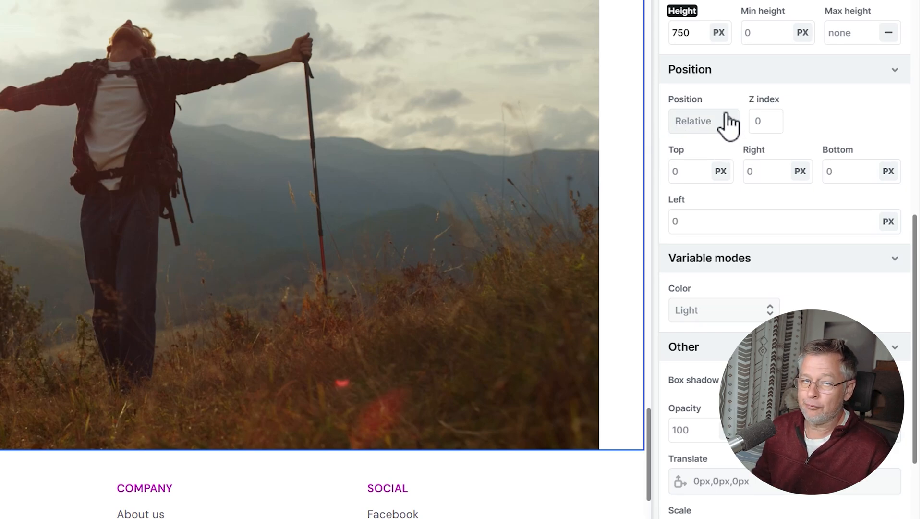
{"action": "left_click", "coordinate": [768, 118]}
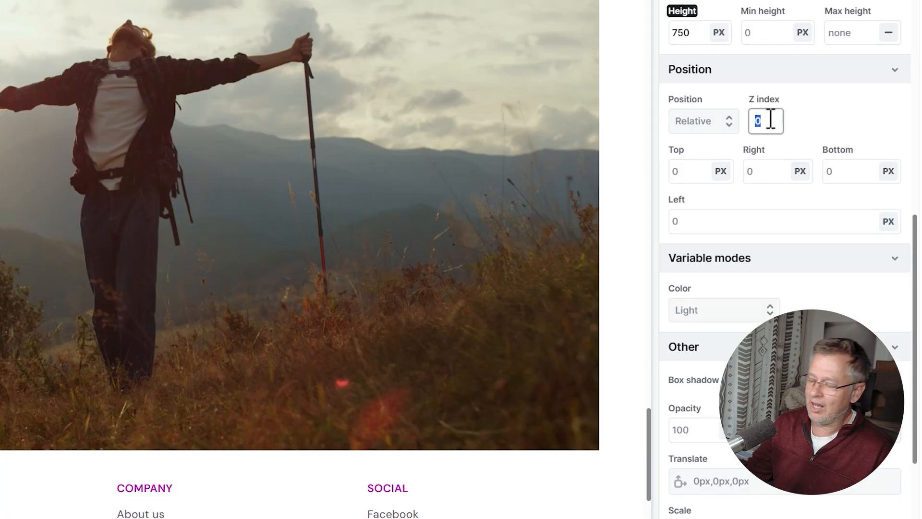
{"action": "type", "text": "1"}
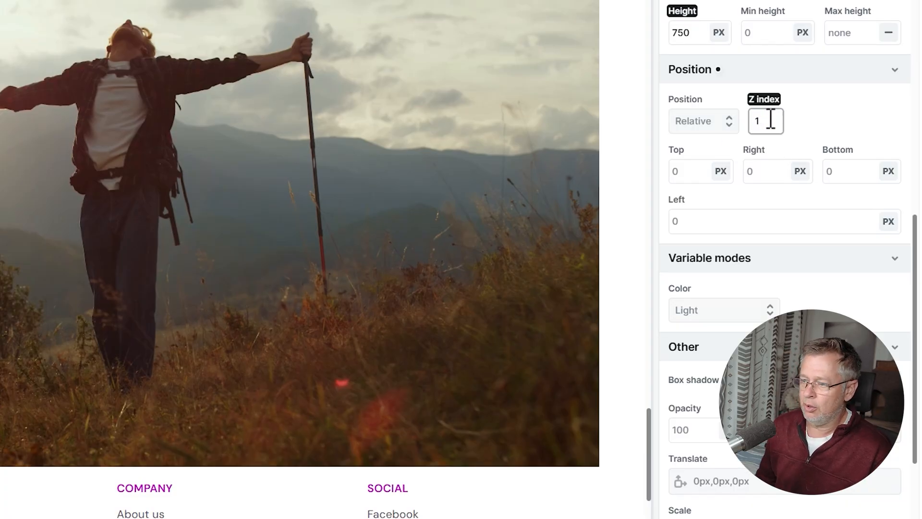
{"action": "left_click", "coordinate": [819, 126]}
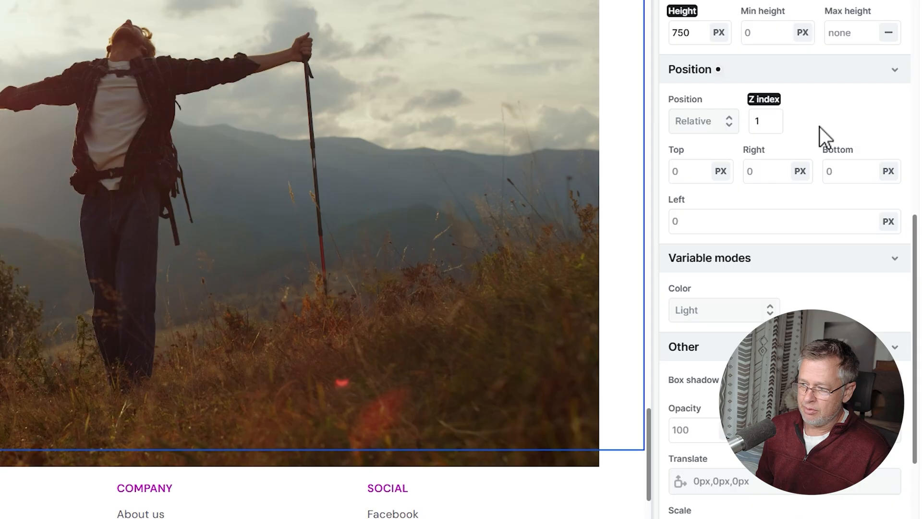
Set the overflow of the Background Video section to Hidden.
{"action": "scroll", "coordinate": [834, 122], "scroll_direction": "down", "scroll_amount": 3}
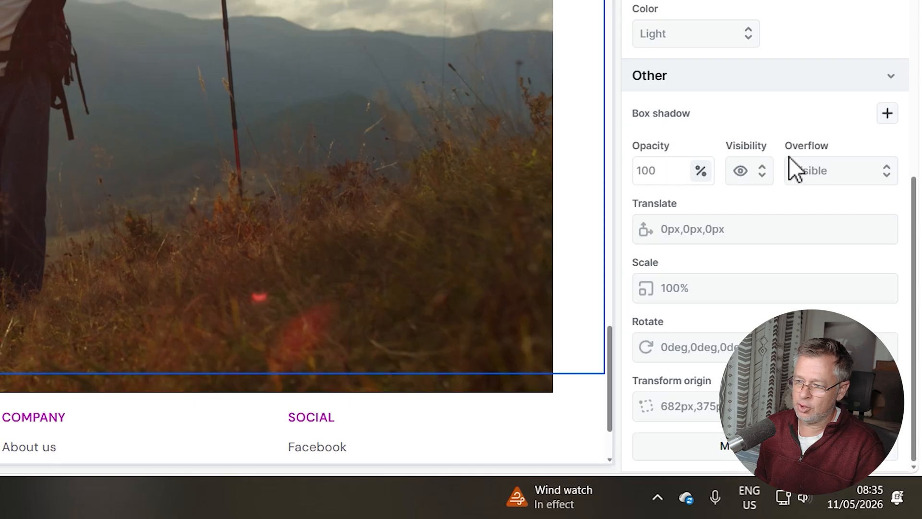
{"action": "left_click", "coordinate": [817, 179]}
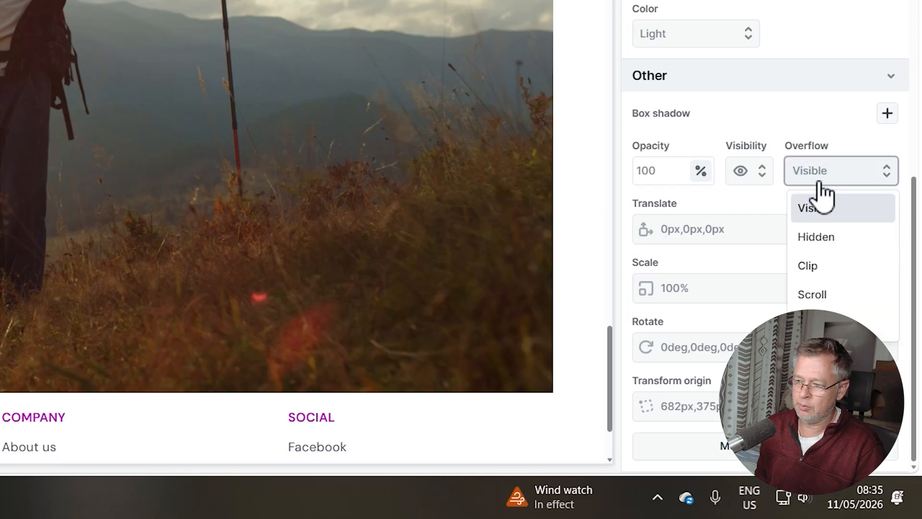
{"action": "left_click", "coordinate": [817, 239]}
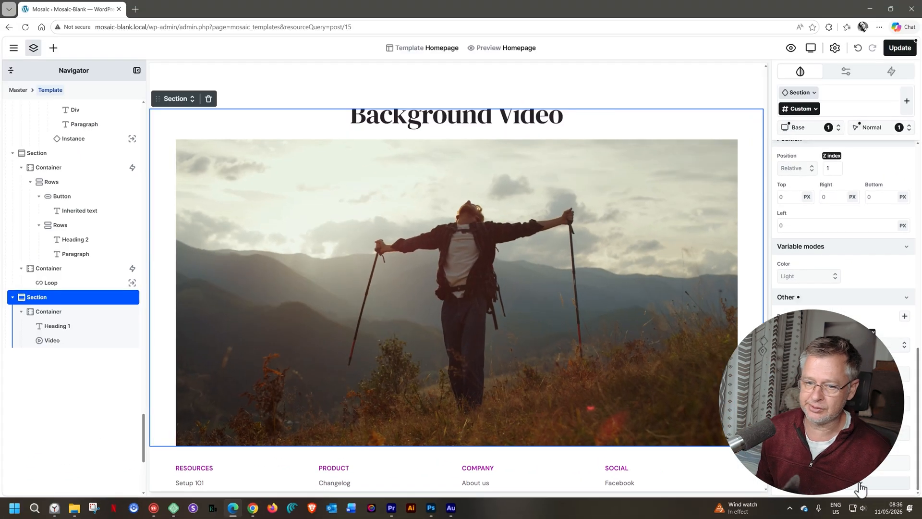
Give the Video element under the heading an Absolute position and a z-index of -1.
{"action": "left_click", "coordinate": [52, 341]}
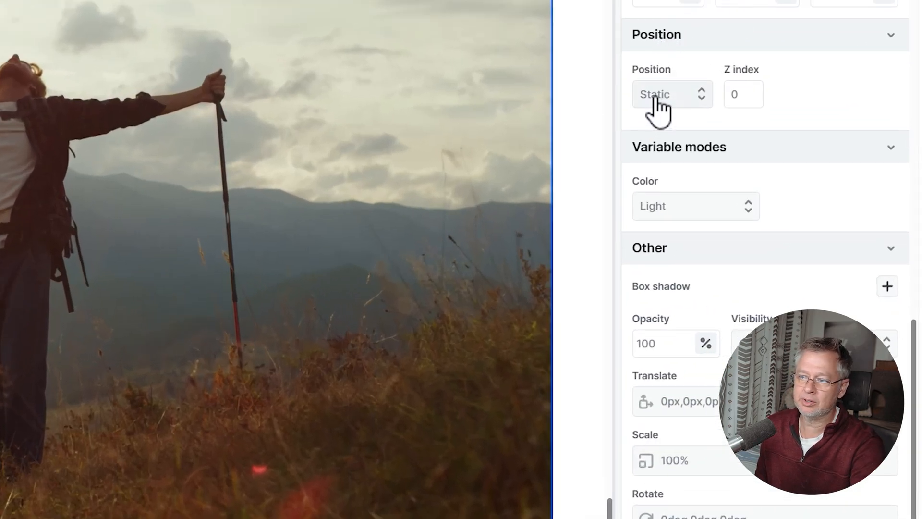
{"action": "left_click", "coordinate": [656, 99]}
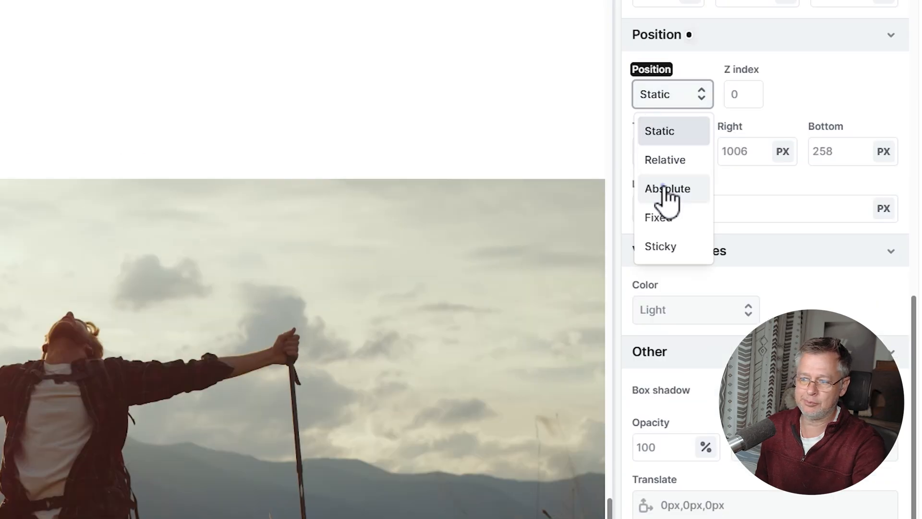
{"action": "left_click", "coordinate": [668, 190]}
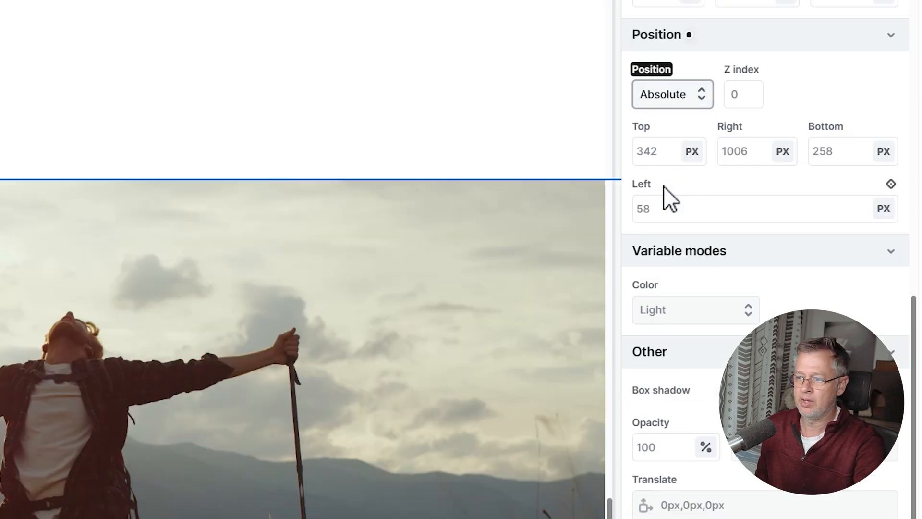
{"action": "left_click", "coordinate": [755, 102]}
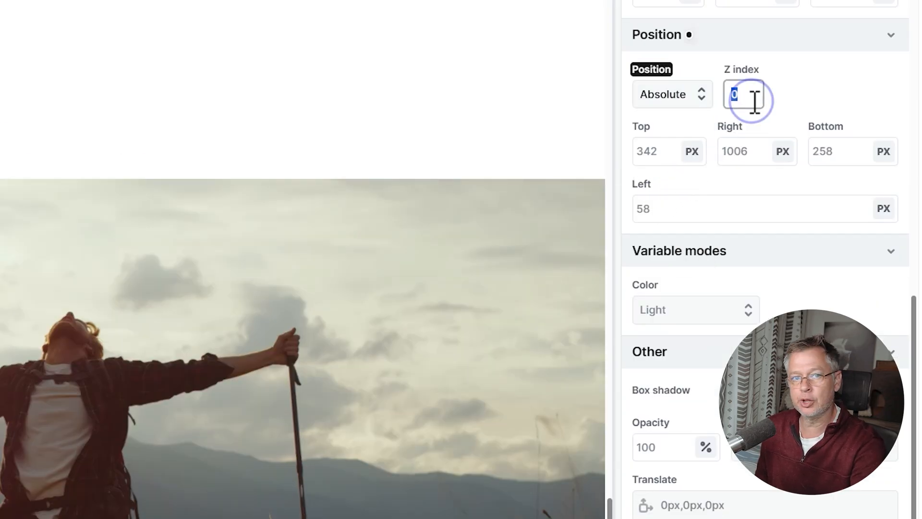
{"action": "type", "text": "-1"}
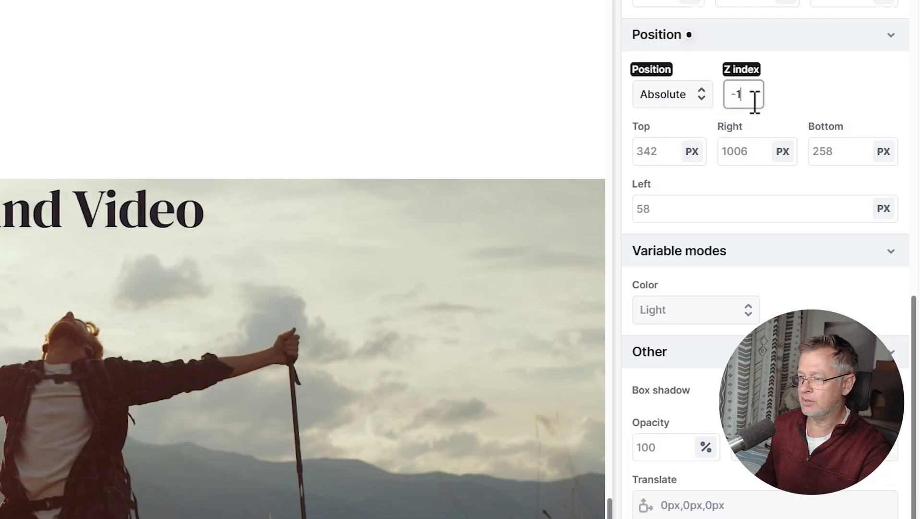
{"action": "key", "text": "Return"}
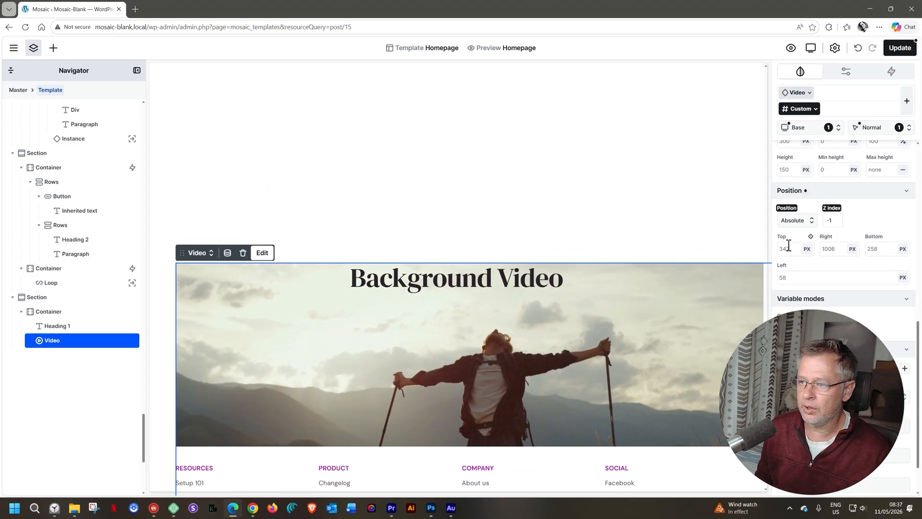
Set the Video element's top, right, bottom and left offsets all to 0 px.
{"action": "double_click", "coordinate": [789, 249]}
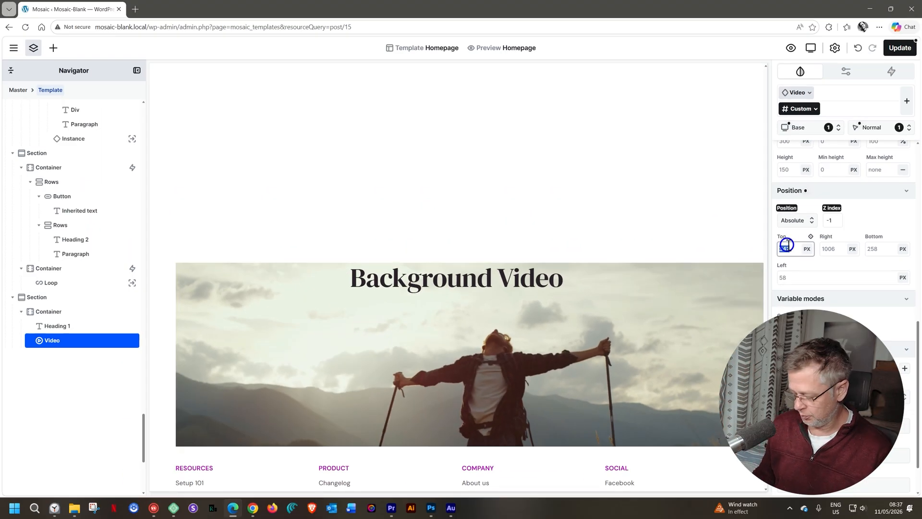
{"action": "type", "text": "0"}
{"action": "left_click", "coordinate": [823, 249]}
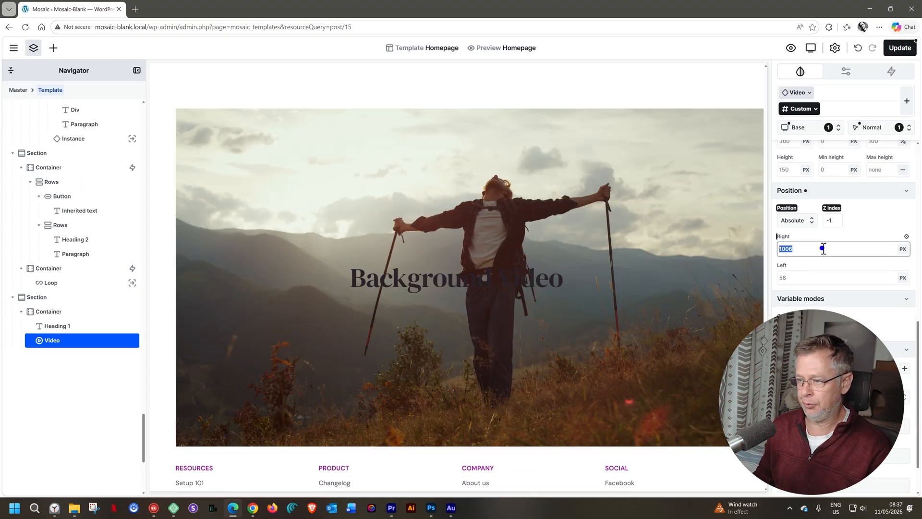
{"action": "type", "text": "0"}
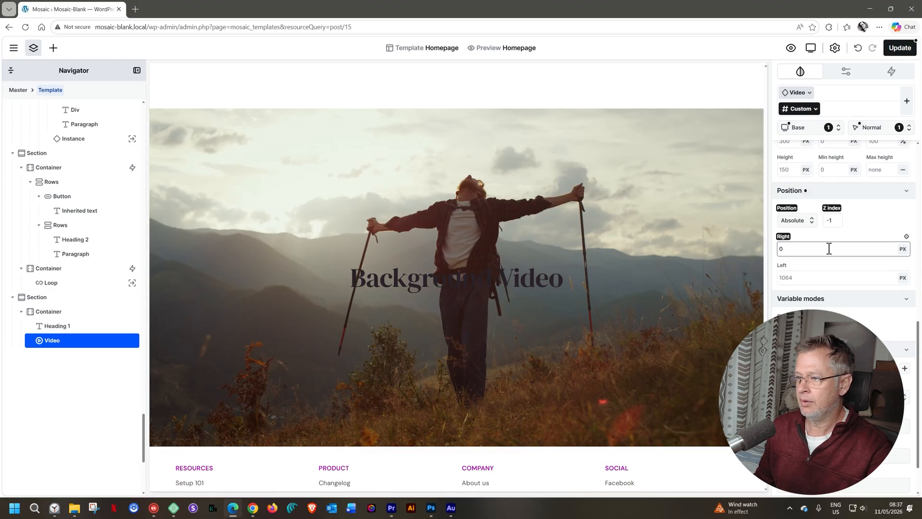
{"action": "left_click", "coordinate": [871, 248]}
{"action": "double_click", "coordinate": [871, 249]}
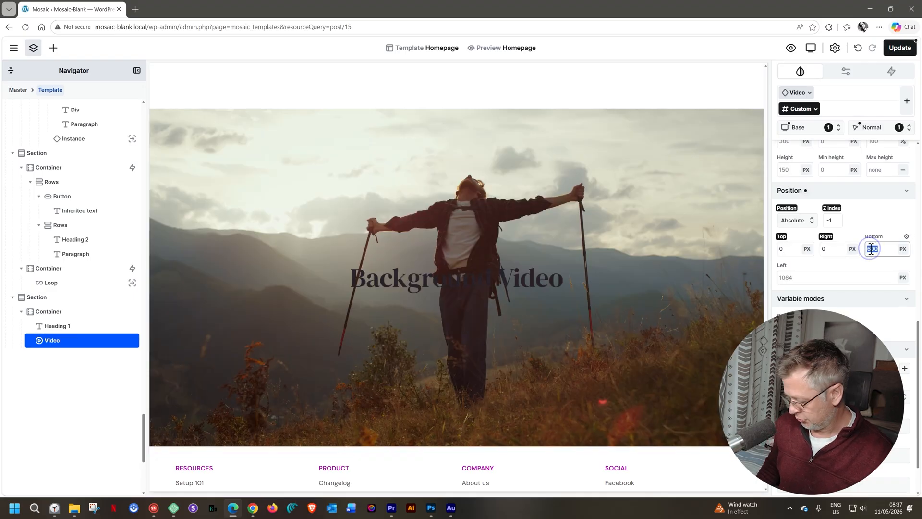
{"action": "key", "text": "BackSpace"}
{"action": "type", "text": "0"}
{"action": "left_click", "coordinate": [783, 277]}
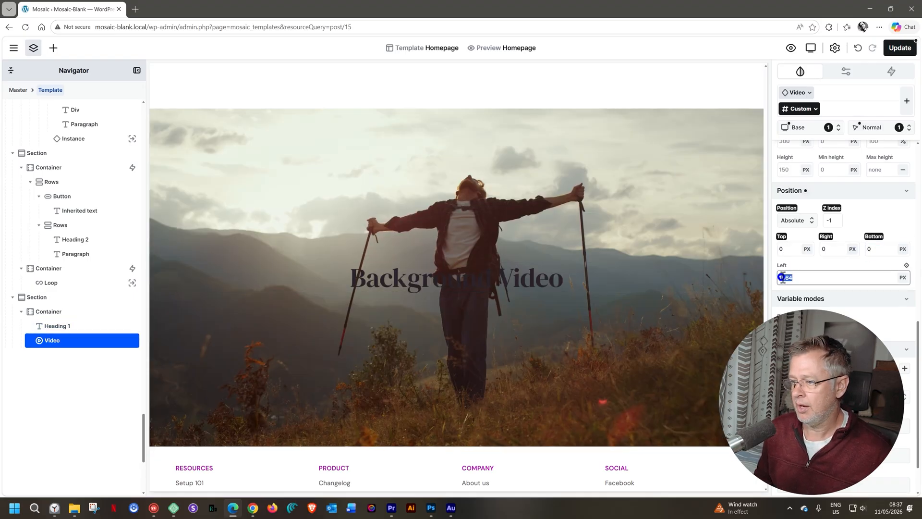
{"action": "type", "text": "0"}
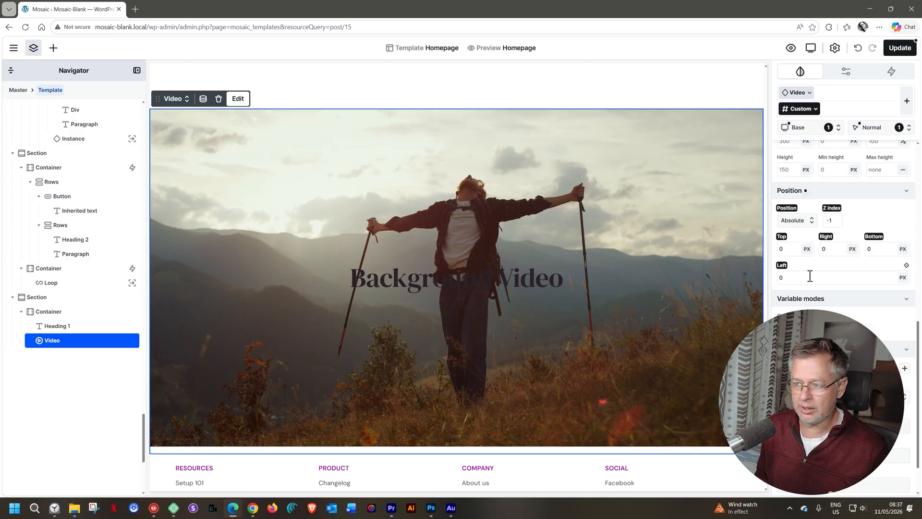
Set the Video element's width and height to 100%.
{"action": "scroll", "coordinate": [810, 276], "scroll_direction": "up", "scroll_amount": 3}
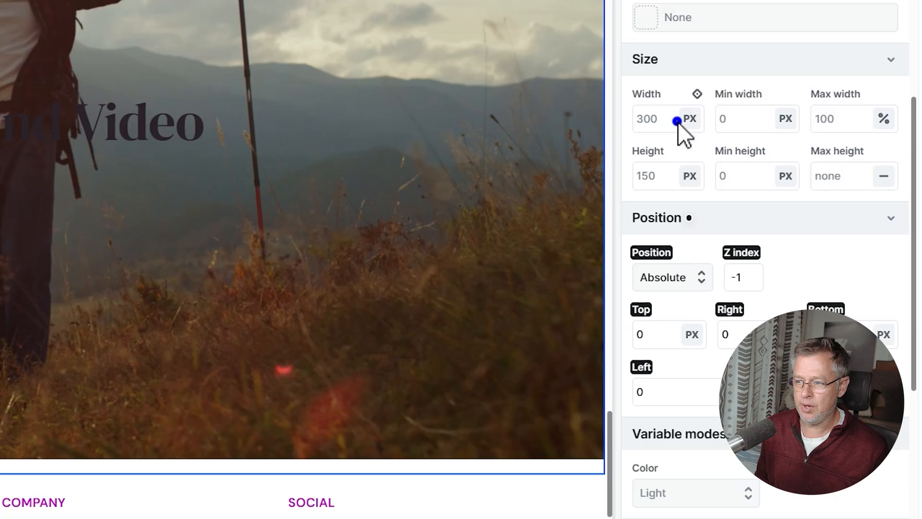
{"action": "left_click_drag", "start_coordinate": [800, 278], "coordinate": [776, 274]}
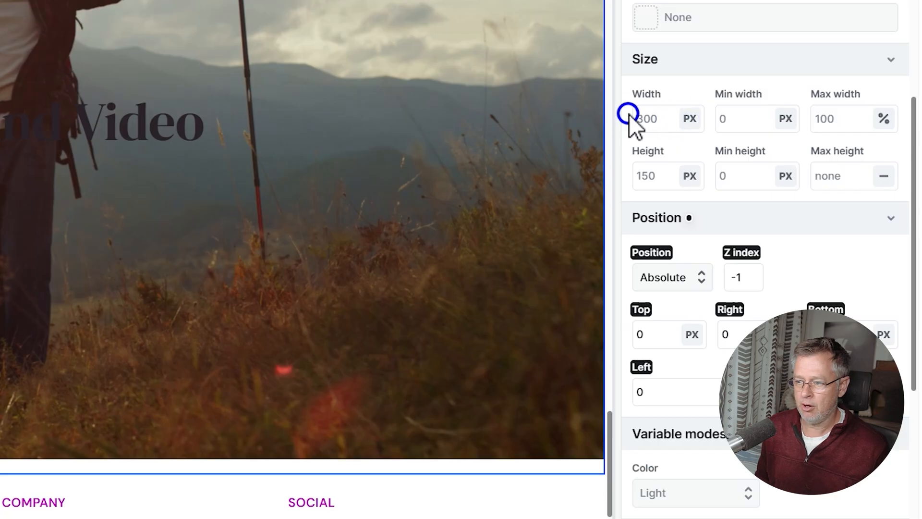
{"action": "left_click", "coordinate": [639, 118]}
{"action": "type", "text": "10"}
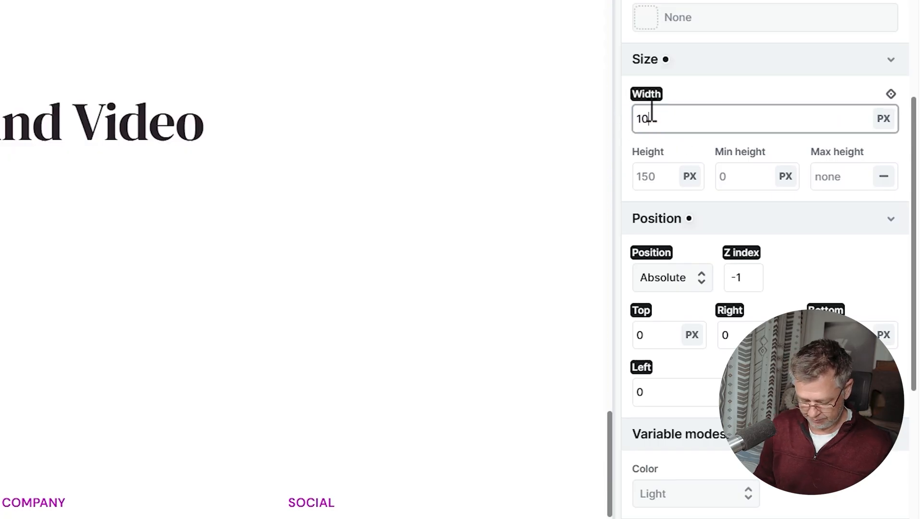
{"action": "type", "text": "0%"}
{"action": "key", "text": "Return"}
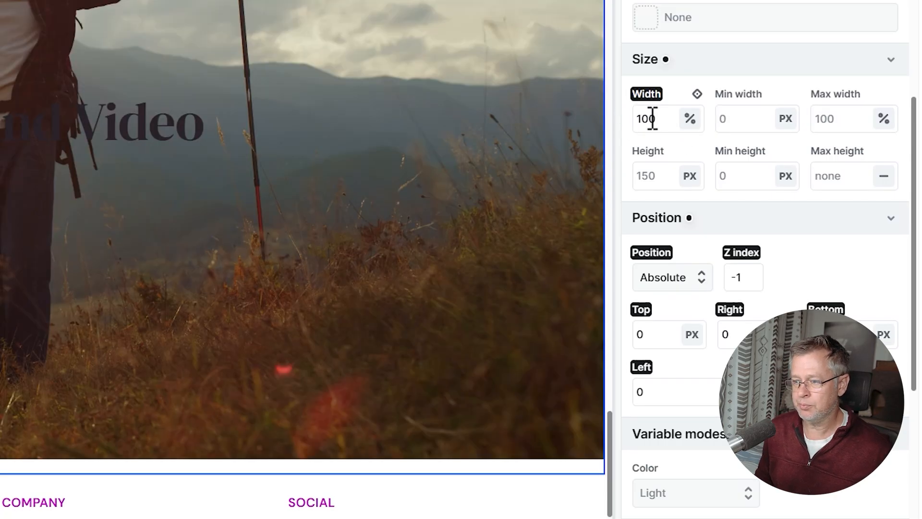
{"action": "left_click", "coordinate": [655, 176]}
{"action": "type", "text": "100%"}
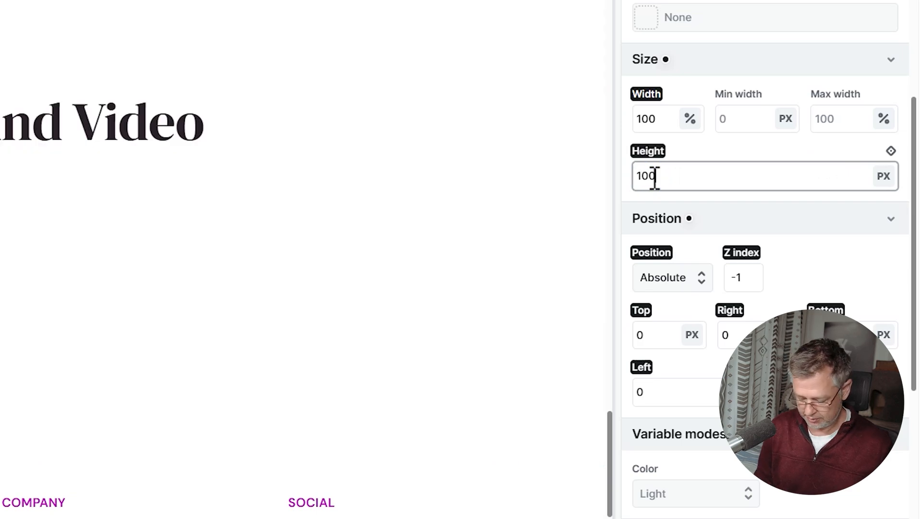
{"action": "key", "text": "Return"}
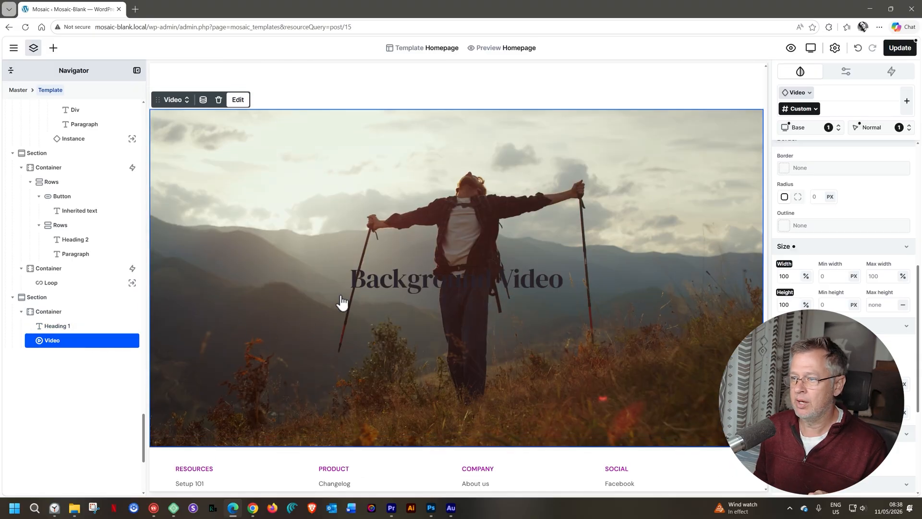
Enable Autoplay, Muted and Loop for the video, disable its Controls, and save the template.
{"action": "scroll", "coordinate": [703, 198], "scroll_direction": "up", "scroll_amount": 1}
{"action": "scroll", "coordinate": [687, 216], "scroll_direction": "down", "scroll_amount": 2}
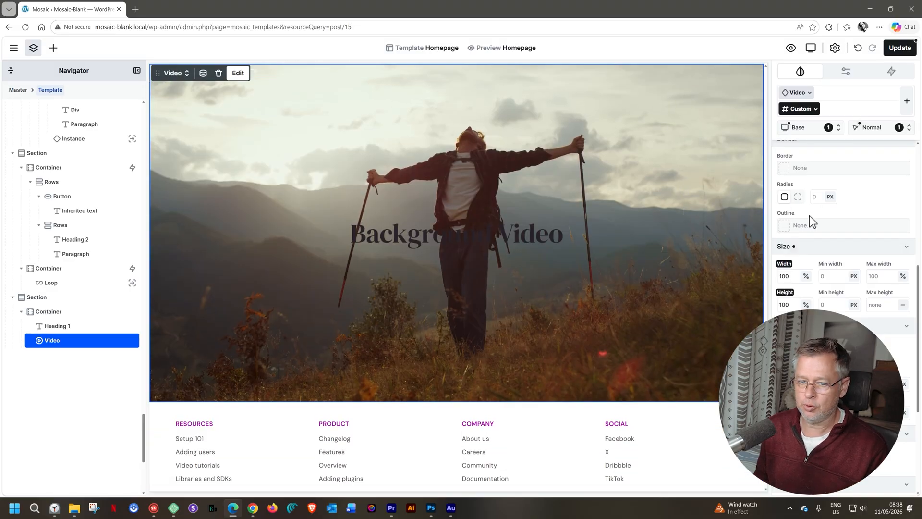
{"action": "scroll", "coordinate": [809, 215], "scroll_direction": "up", "scroll_amount": 1}
{"action": "scroll", "coordinate": [808, 216], "scroll_direction": "up", "scroll_amount": 6}
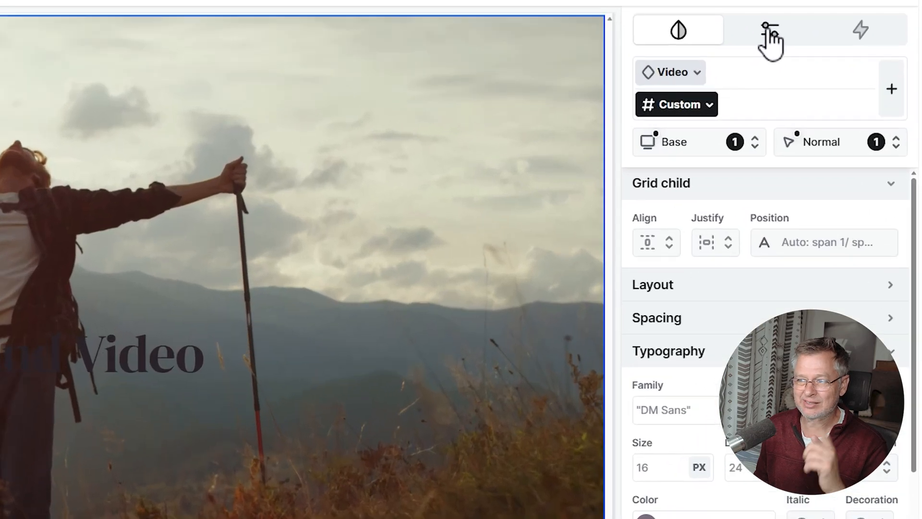
{"action": "left_click", "coordinate": [845, 71]}
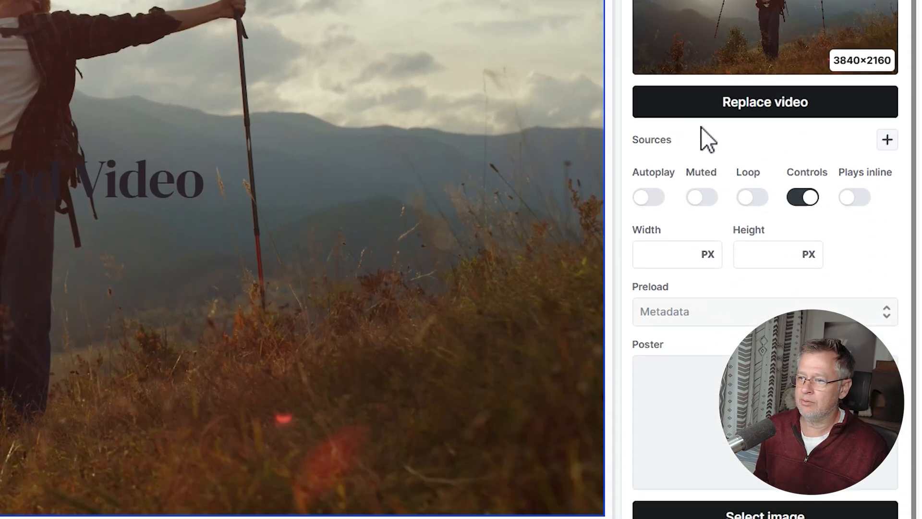
{"action": "left_click", "coordinate": [652, 197]}
{"action": "left_click", "coordinate": [698, 197]}
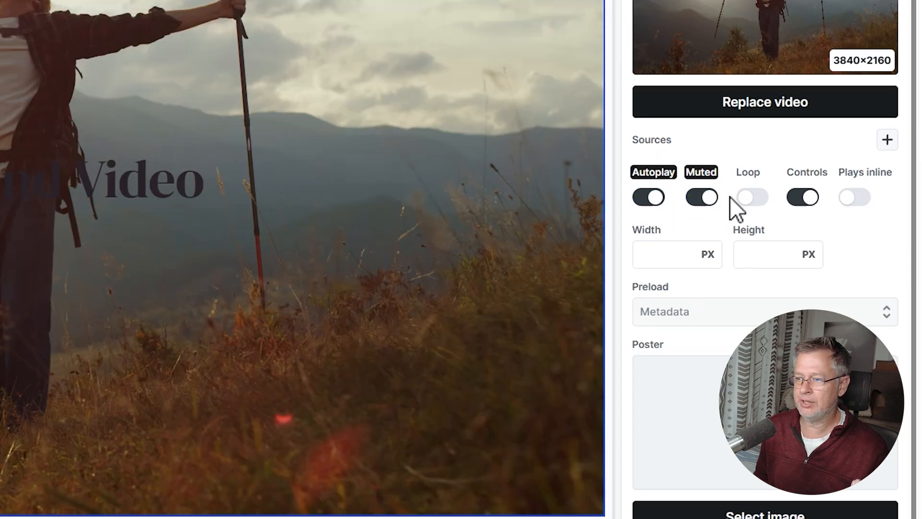
{"action": "left_click", "coordinate": [749, 198]}
{"action": "left_click", "coordinate": [800, 198]}
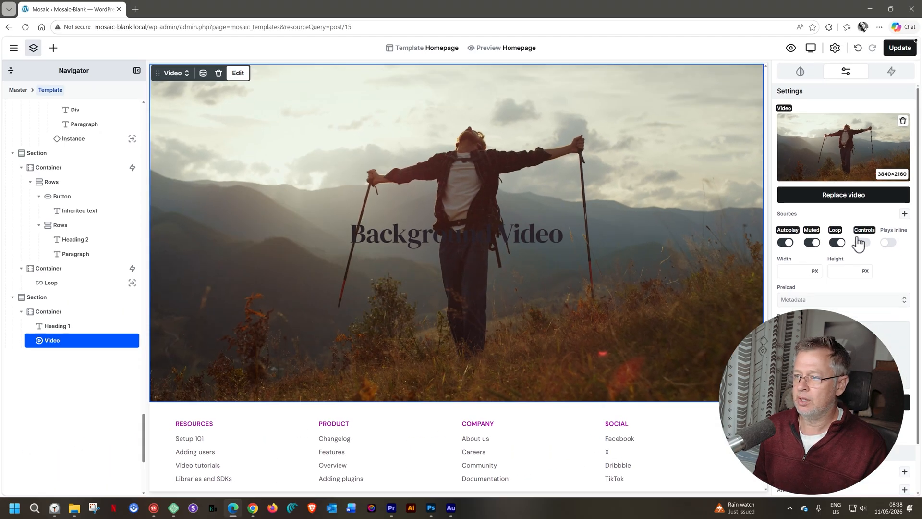
{"action": "left_click", "coordinate": [899, 48]}
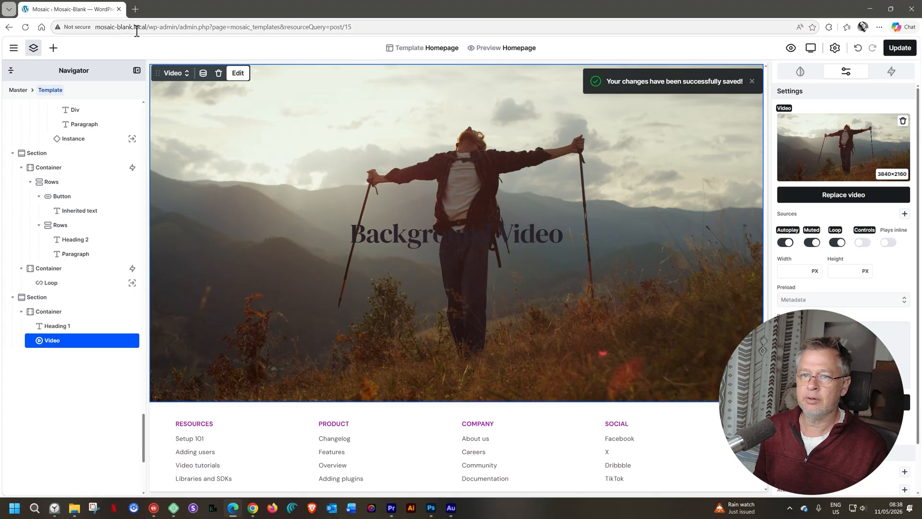
Open the mosaic-blank.local homepage in a new browser tab and check the Background Video section just above the footer.
{"action": "left_click_drag", "start_coordinate": [149, 25], "coordinate": [95, 26]}
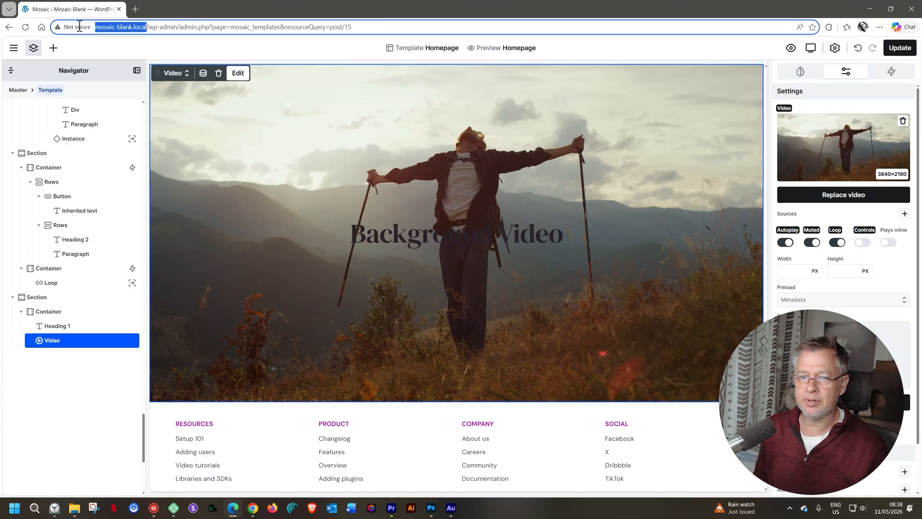
{"action": "right_click", "coordinate": [111, 28]}
{"action": "left_click", "coordinate": [136, 146]}
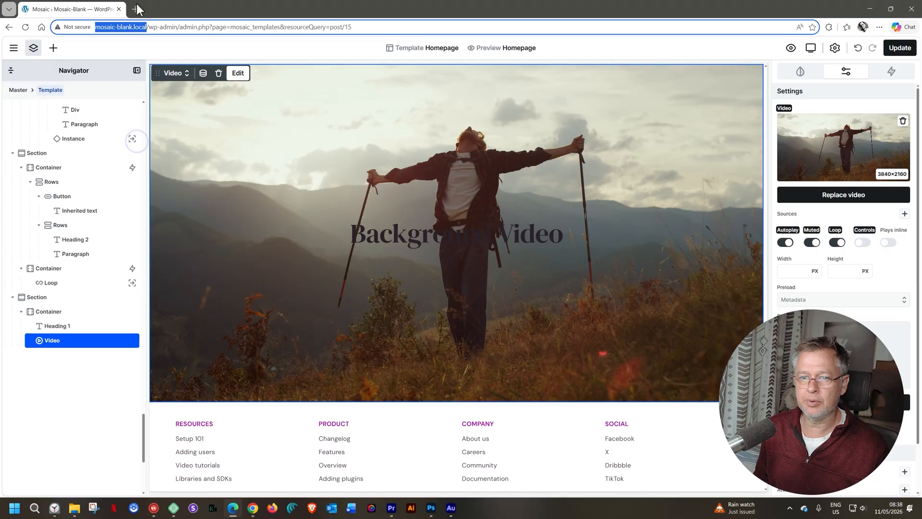
{"action": "left_click", "coordinate": [136, 11]}
{"action": "key", "text": "ctrl+v"}
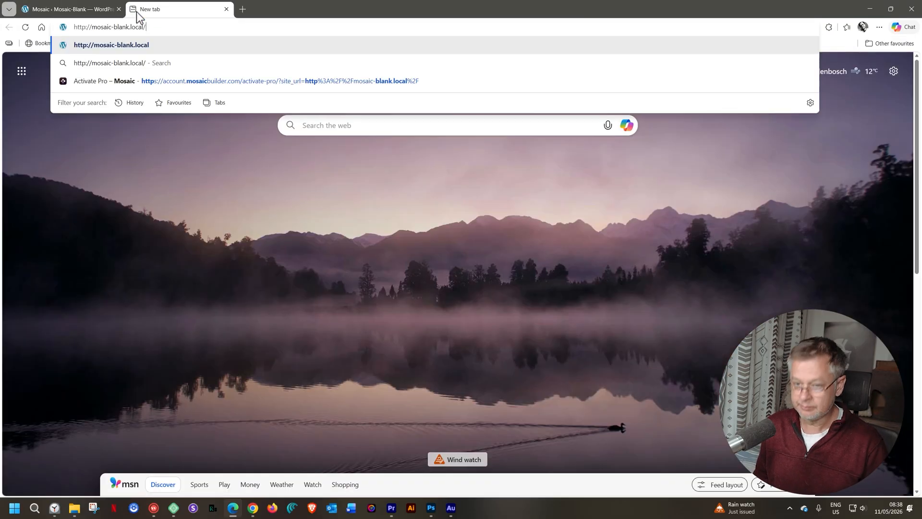
{"action": "key", "text": "Return"}
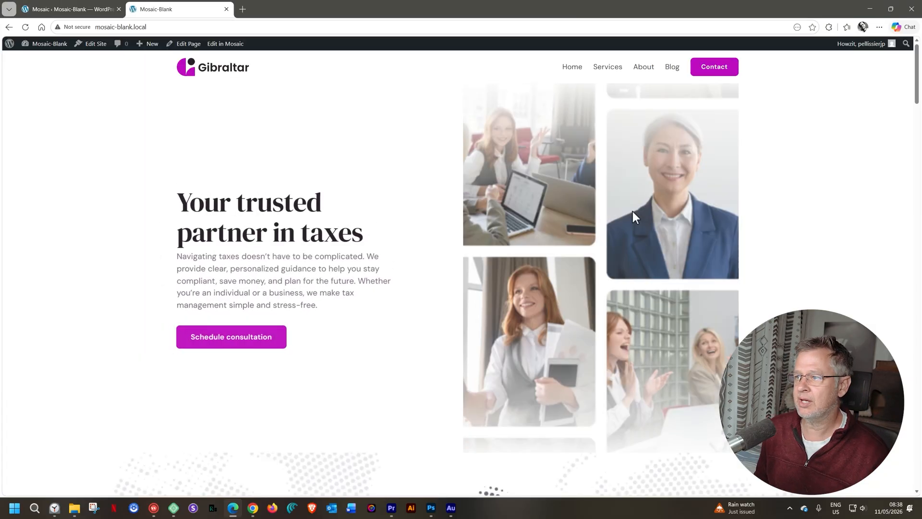
{"action": "left_click_drag", "start_coordinate": [916, 96], "coordinate": [919, 449]}
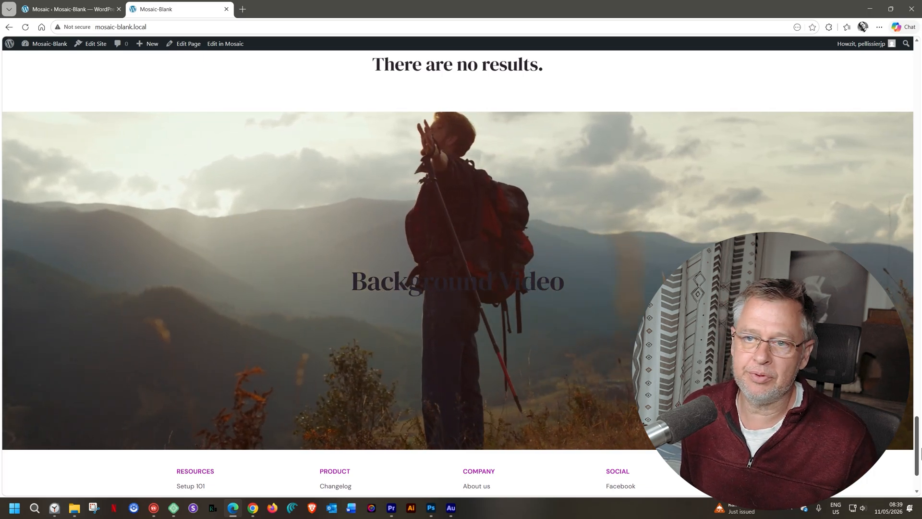
Return to the Homepage template editor and review the Section and Container that hold the heading and the video.
{"action": "left_click", "coordinate": [96, 8]}
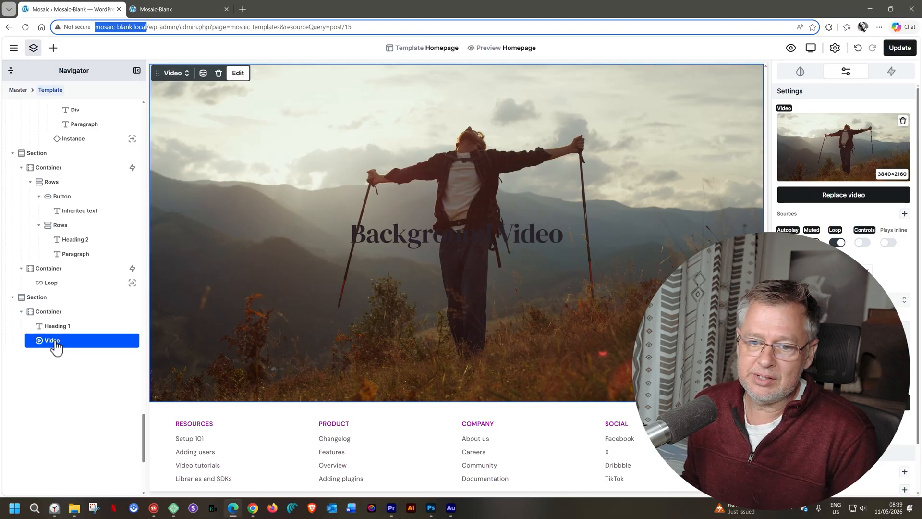
{"action": "left_click", "coordinate": [52, 313]}
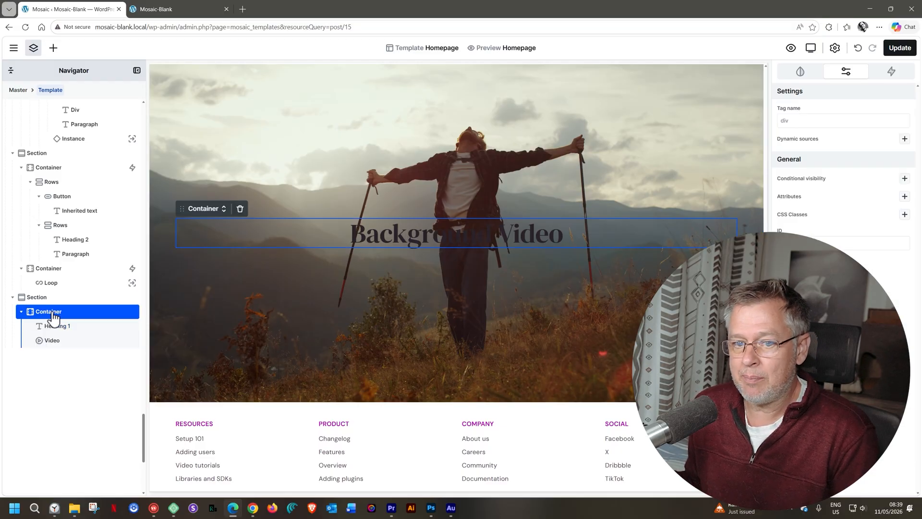
{"action": "left_click", "coordinate": [41, 301]}
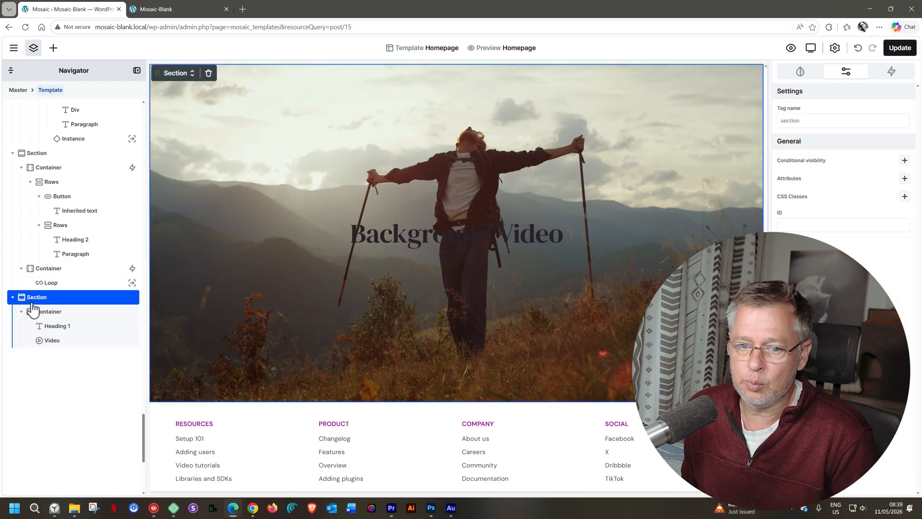
{"action": "left_click", "coordinate": [43, 312]}
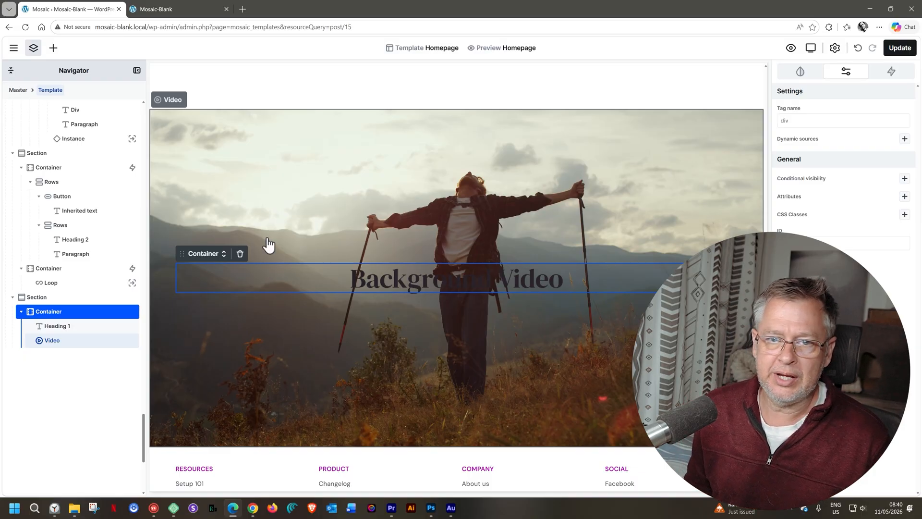
Open the collection of elements that can be added to the template.
{"action": "left_click", "coordinate": [53, 48]}
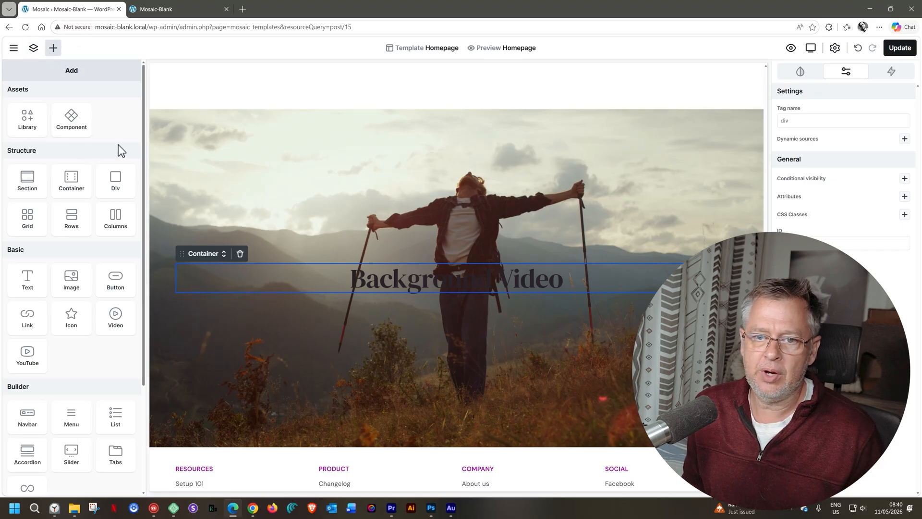